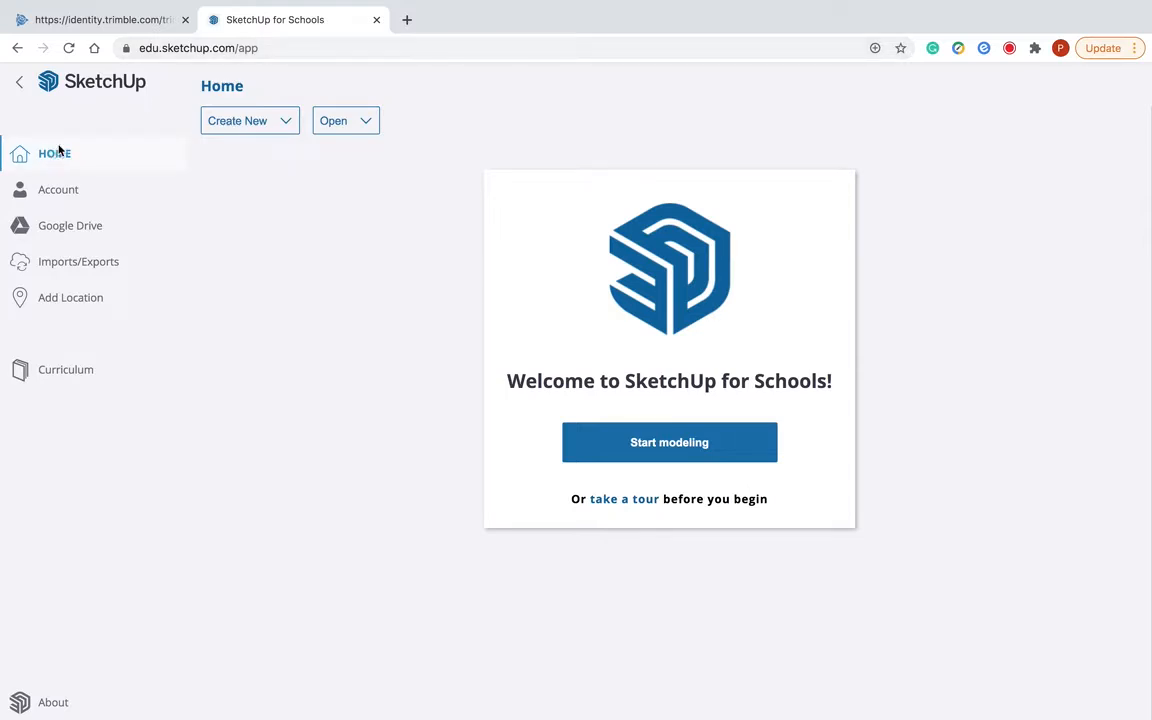
# - Create a new model from the Simple Template - Feet and Inches
pyautogui.click(237, 122)
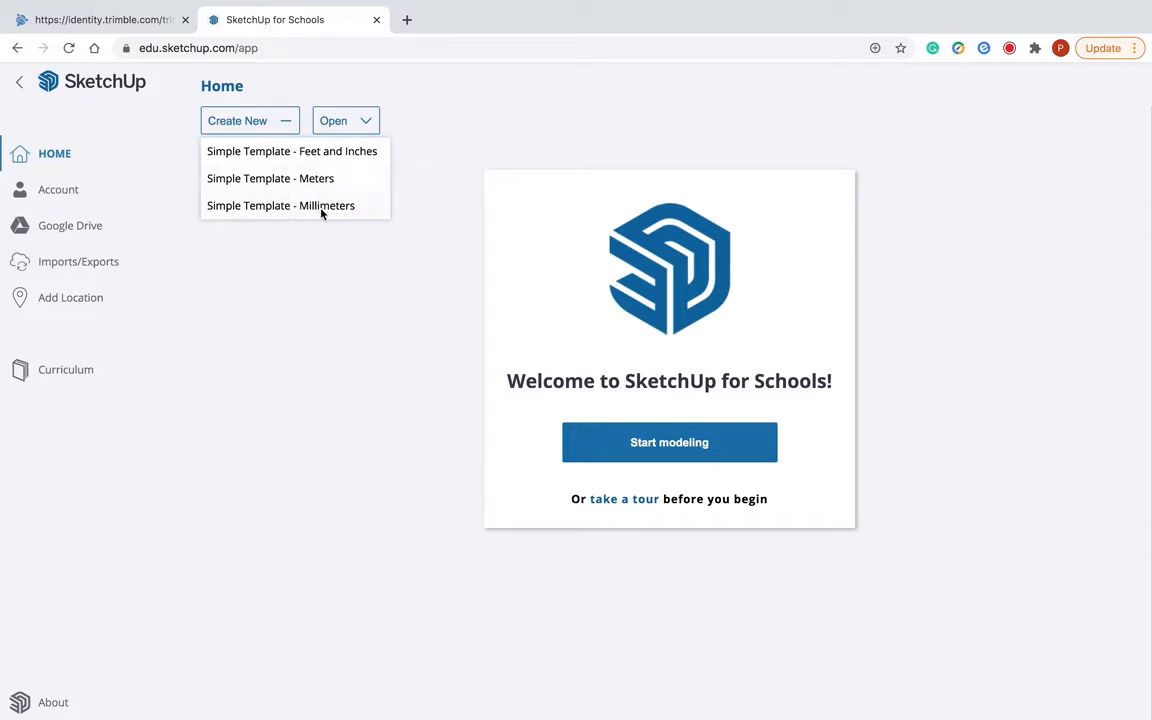
pyautogui.click(250, 121)
pyautogui.click(320, 156)
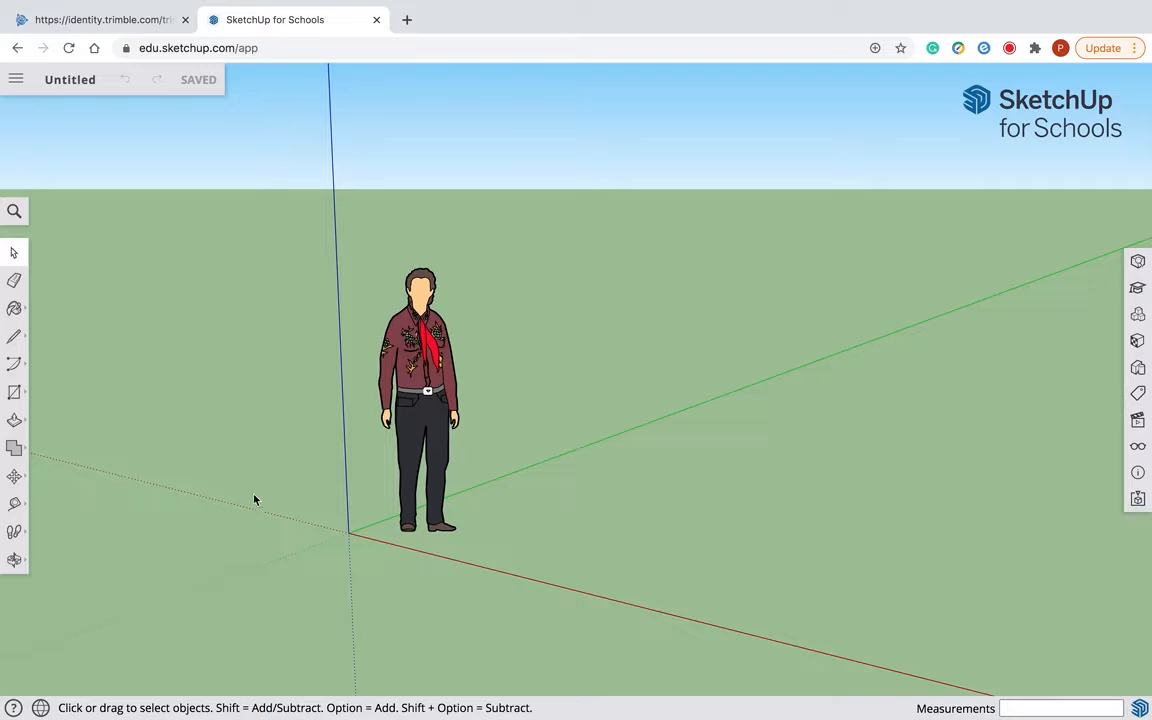
pyautogui.click(14, 560)
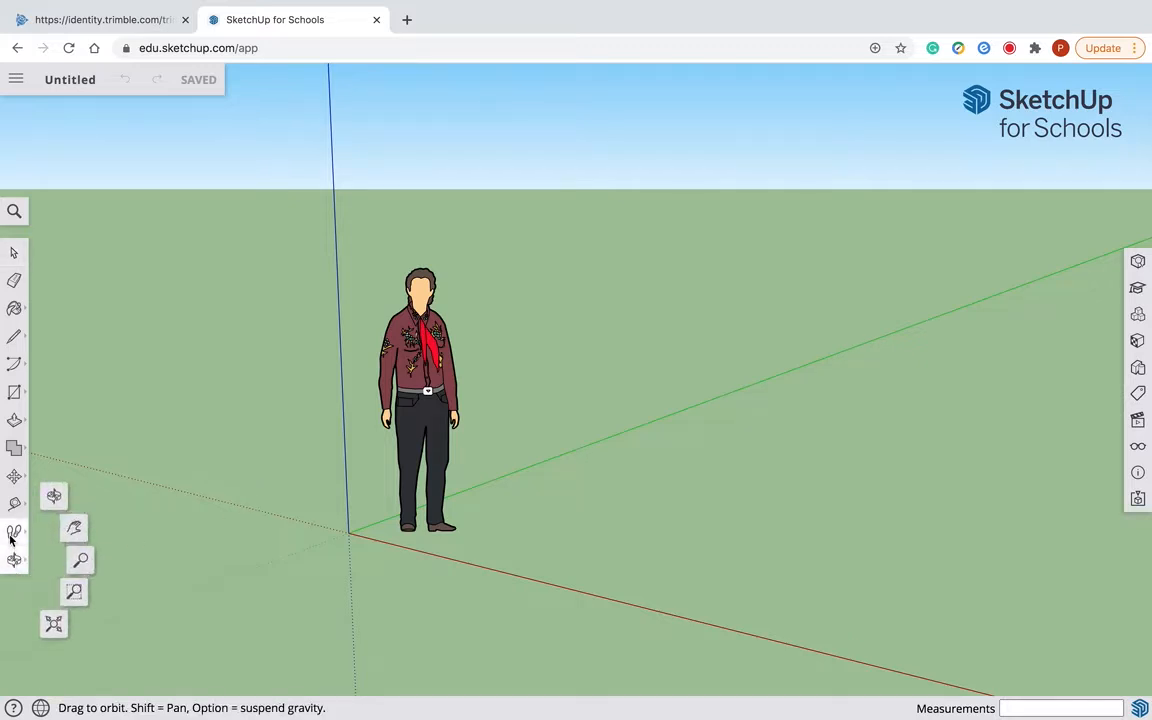
pyautogui.click(12, 536)
pyautogui.click(14, 504)
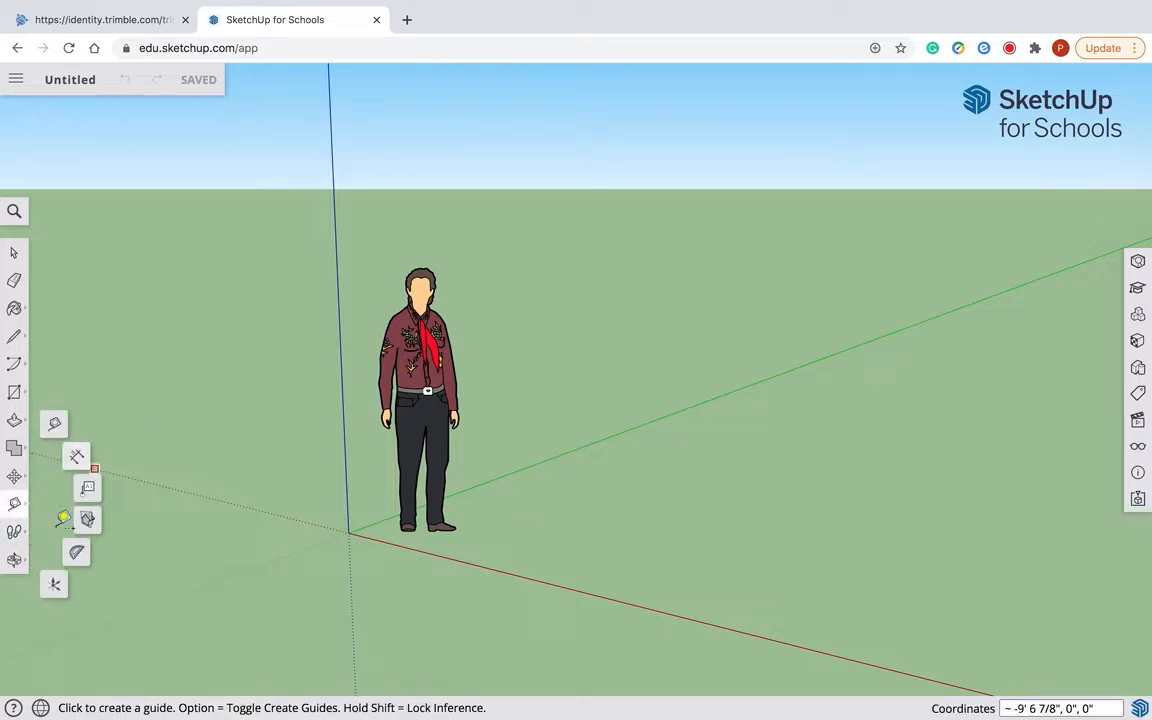
pyautogui.click(14, 477)
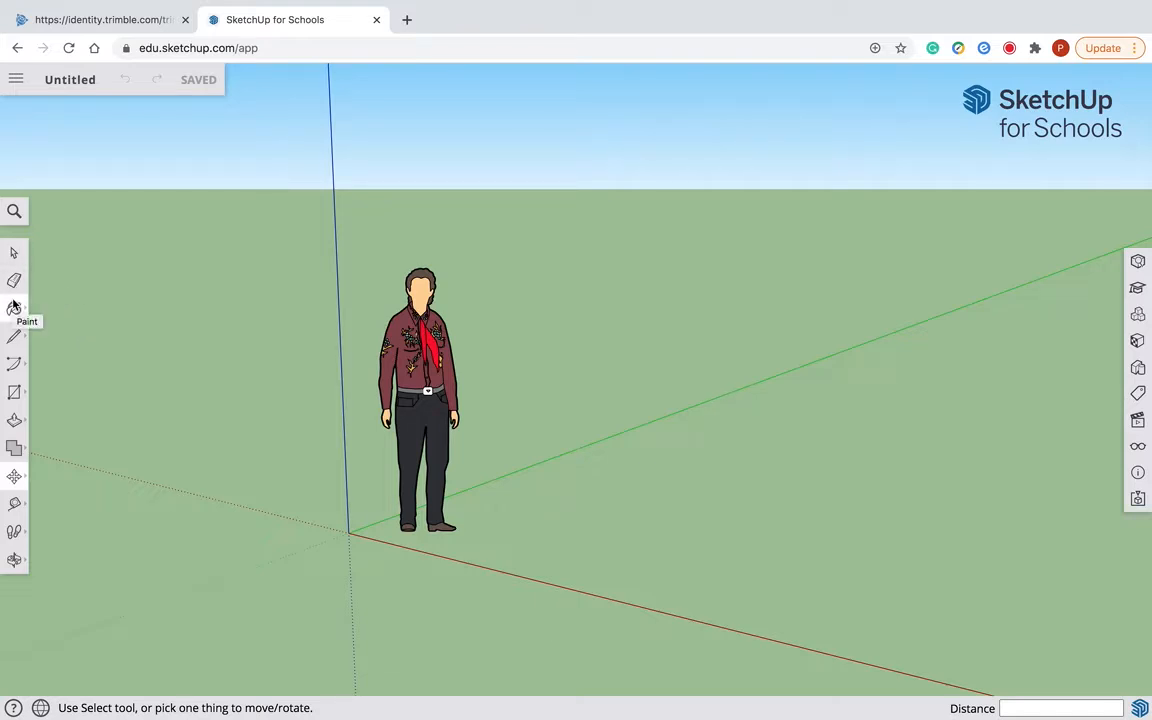
pyautogui.click(14, 365)
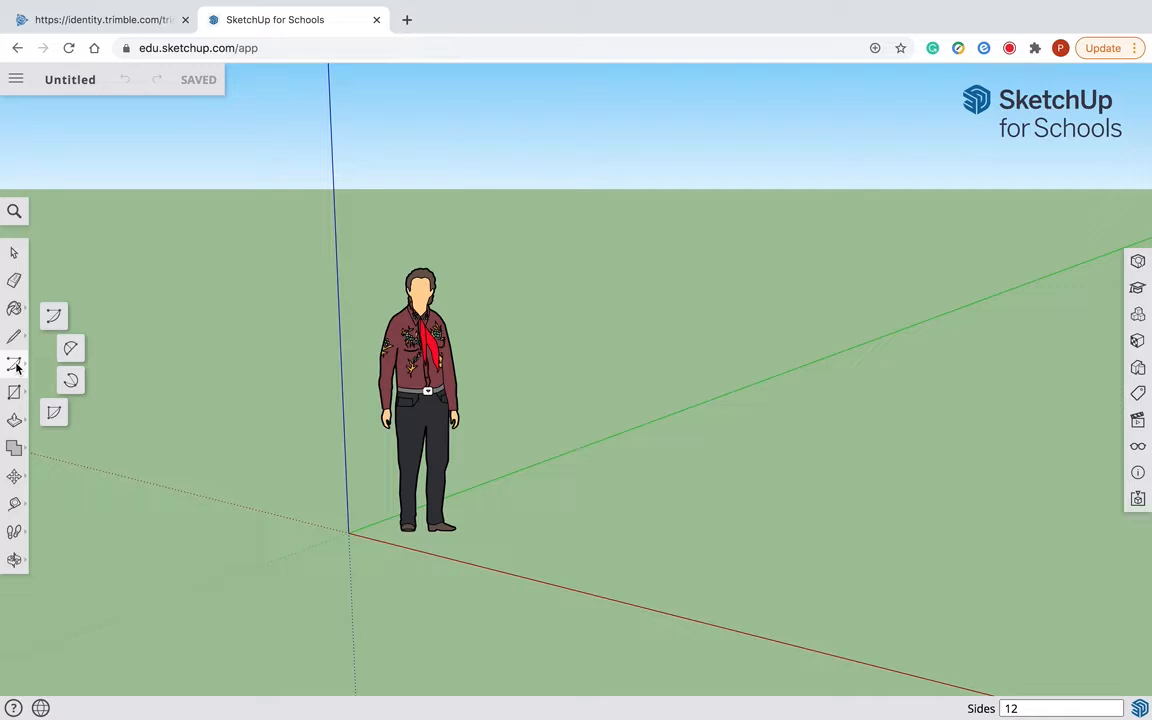
pyautogui.click(15, 394)
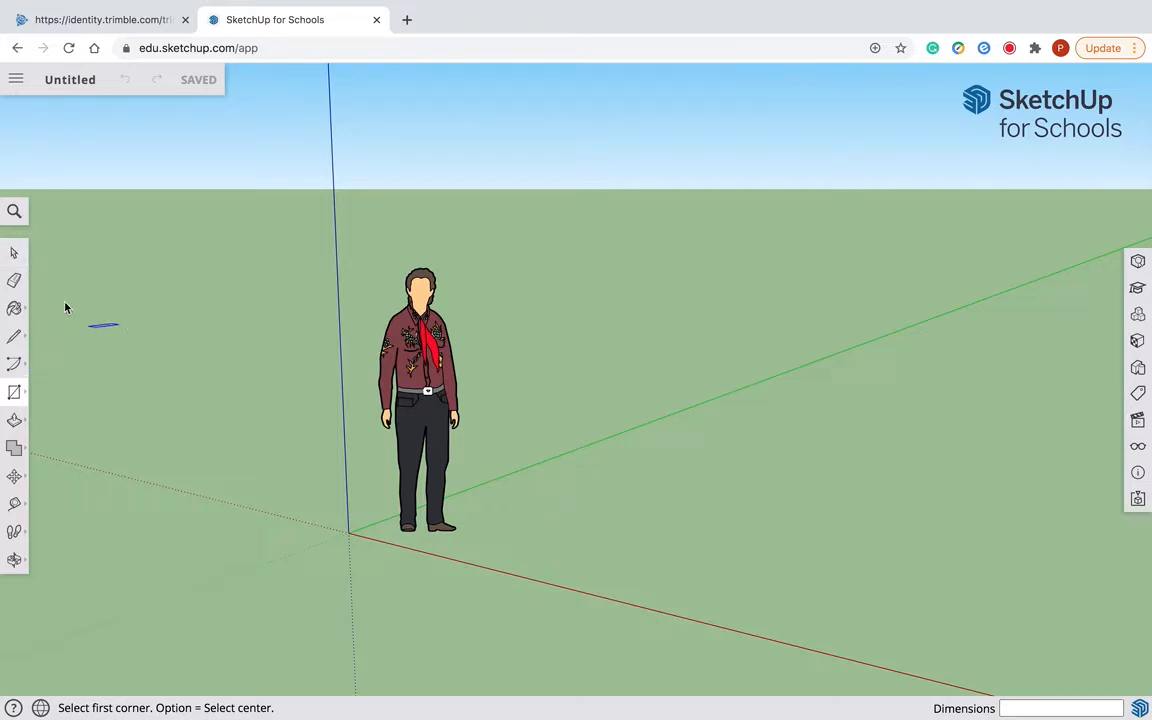
pyautogui.click(15, 254)
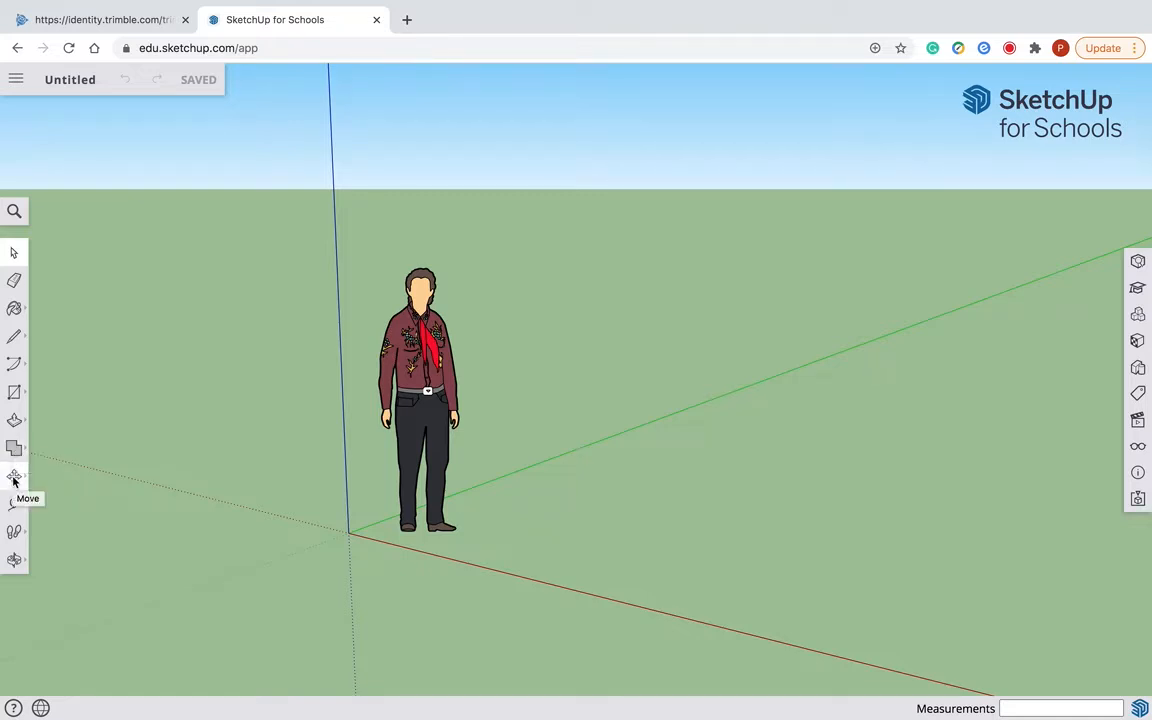
# - Delete the standing human figure near the origin
pyautogui.click(14, 560)
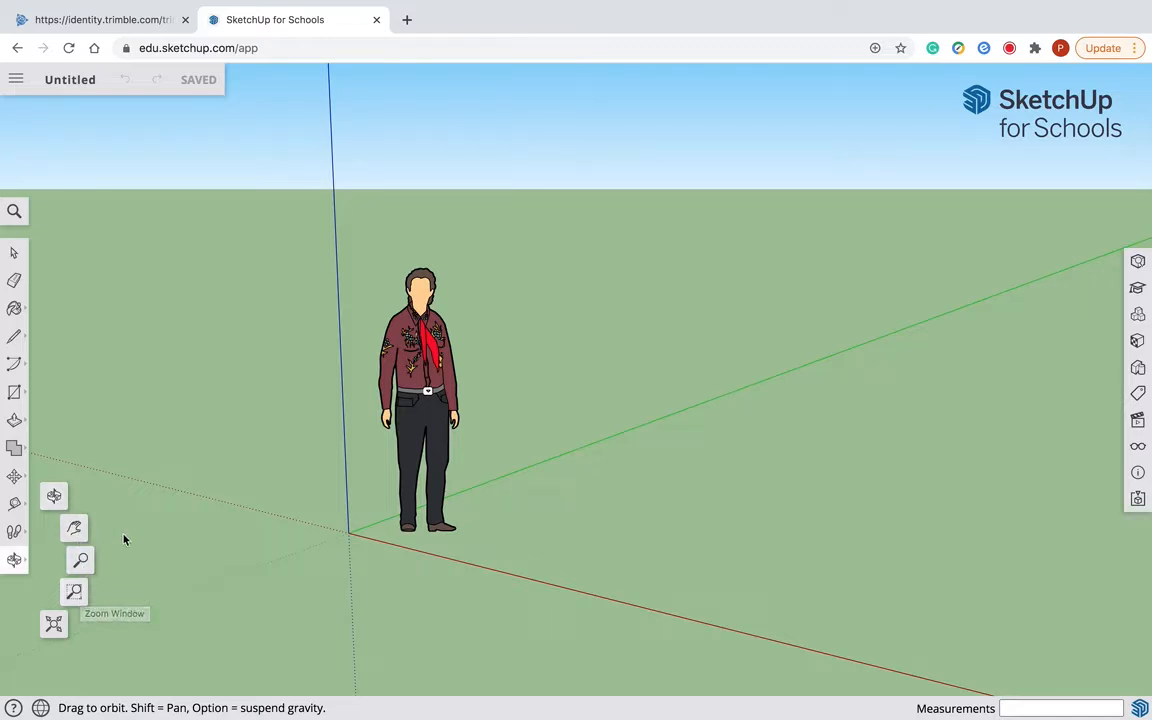
pyautogui.click(54, 496)
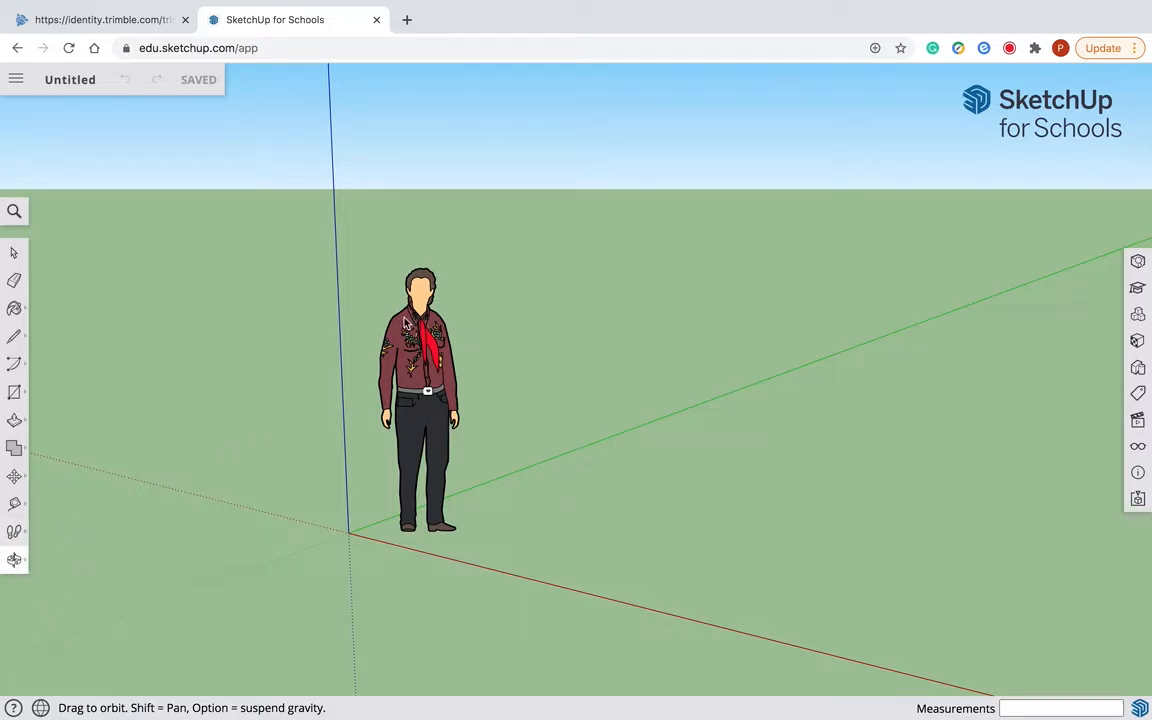
pyautogui.moveTo(405, 322); pyautogui.dragTo(355, 296)
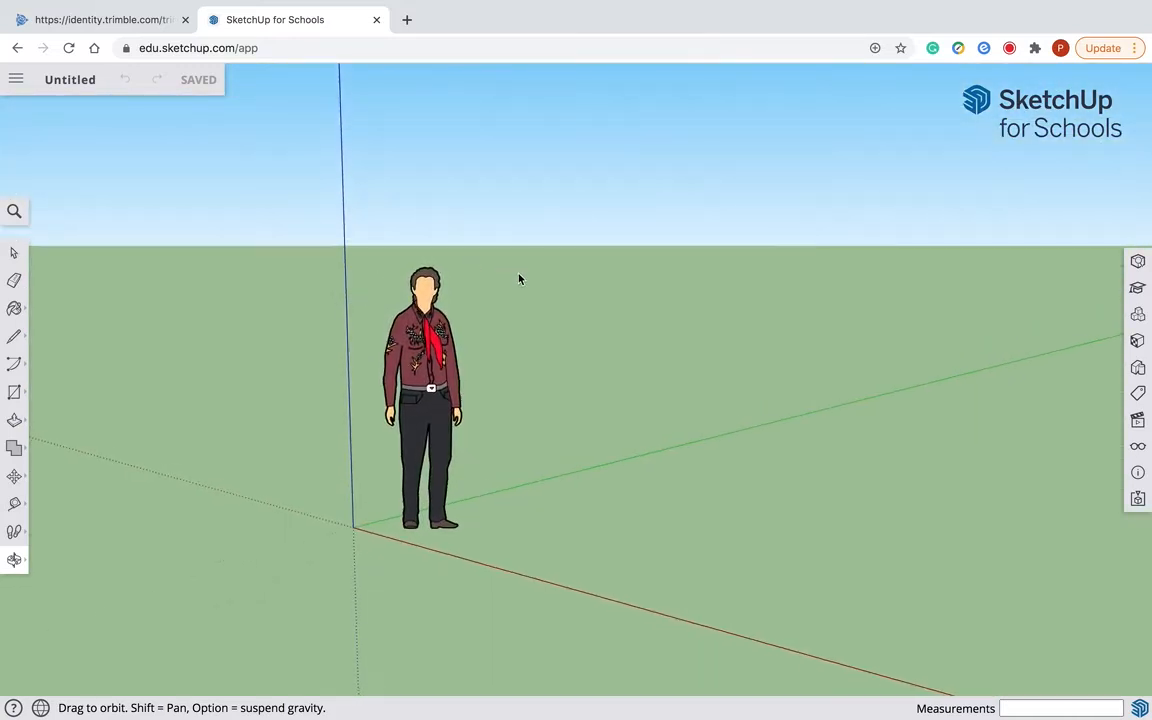
pyautogui.moveTo(630, 447); pyautogui.dragTo(430, 410)
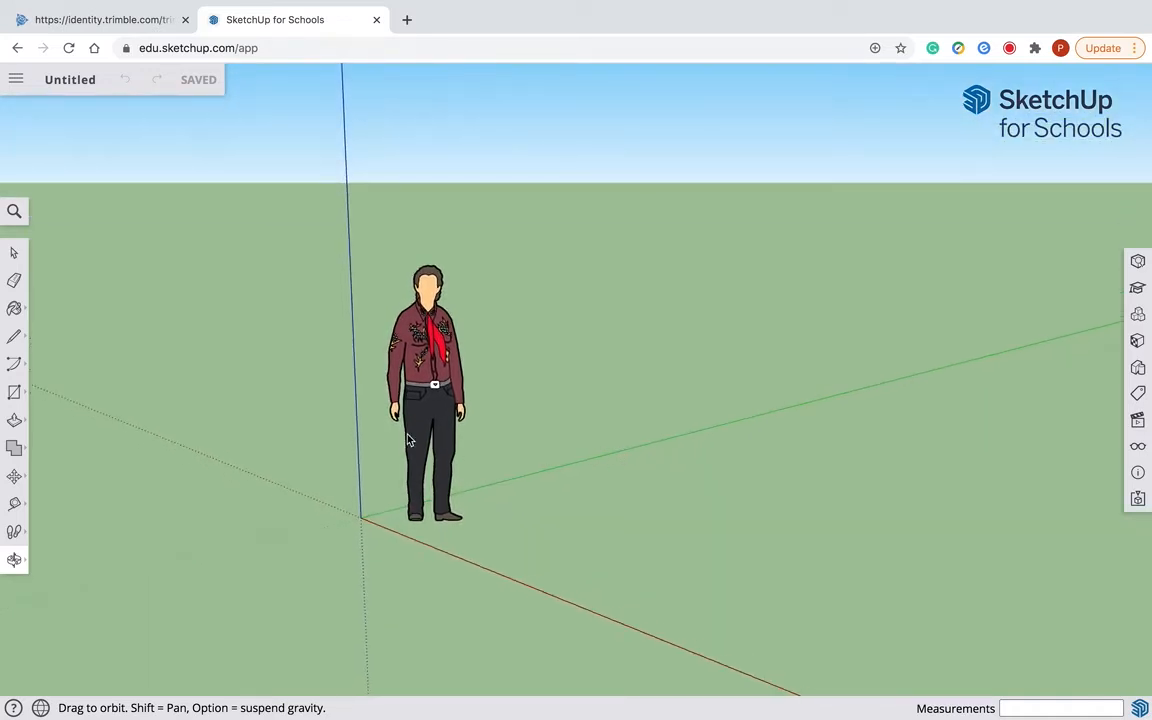
pyautogui.click(15, 252)
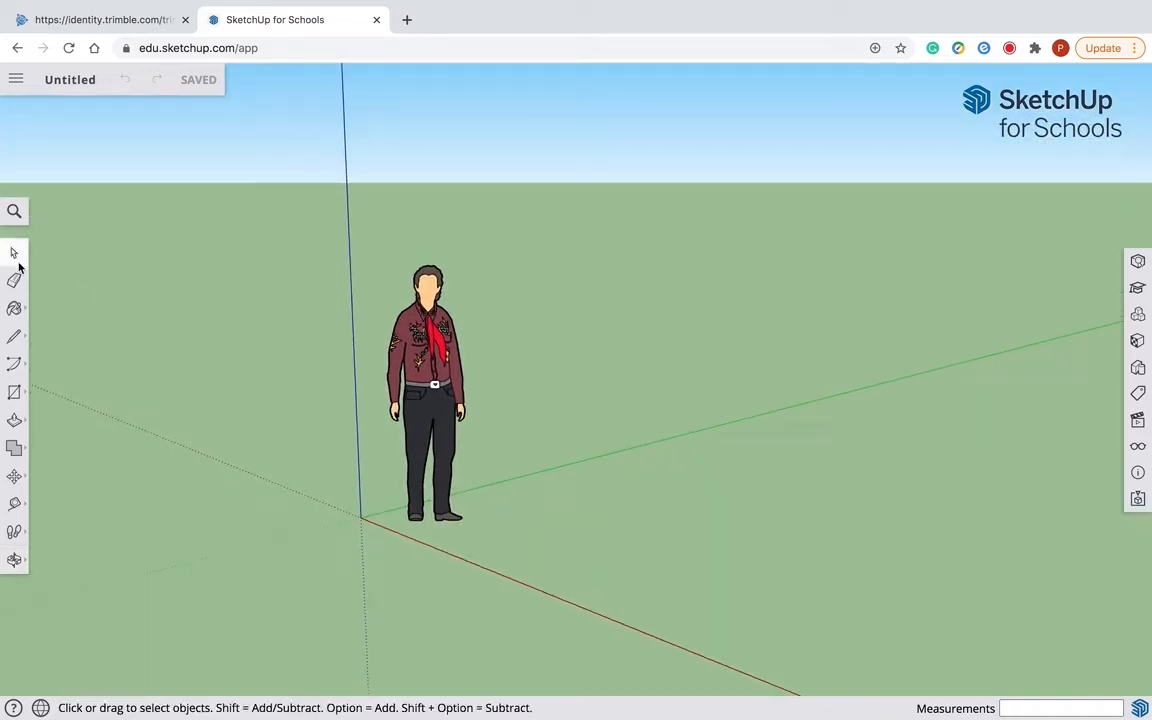
pyautogui.click(434, 367)
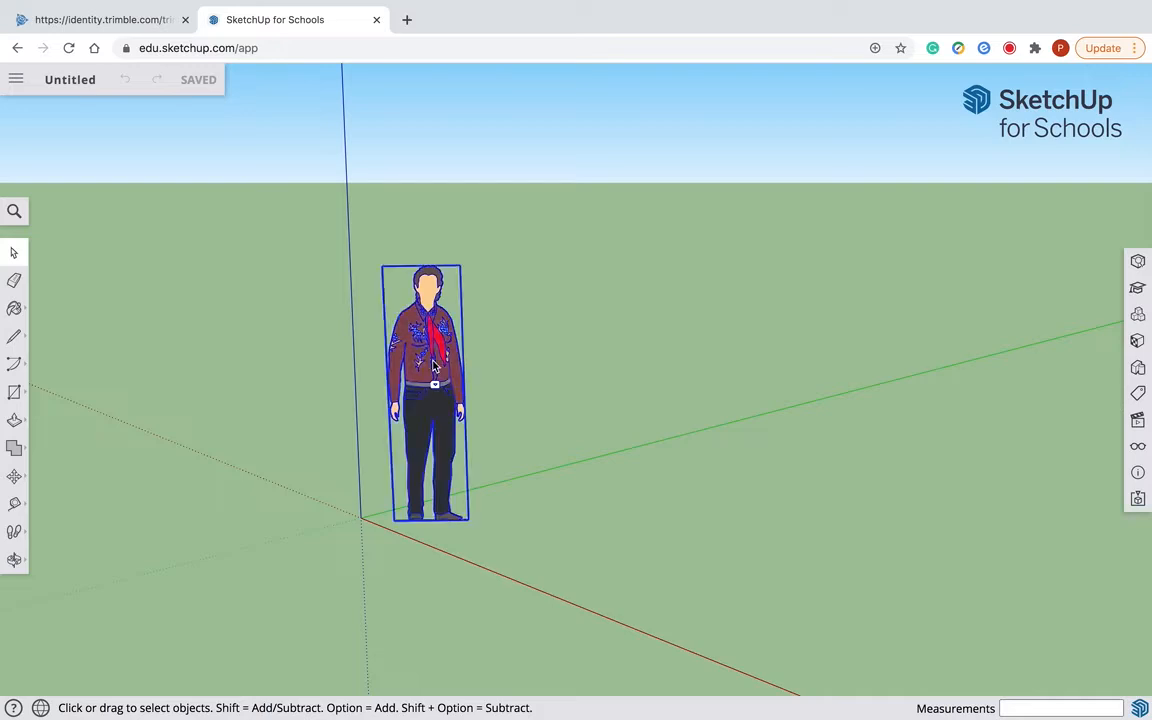
pyautogui.press('Delete')
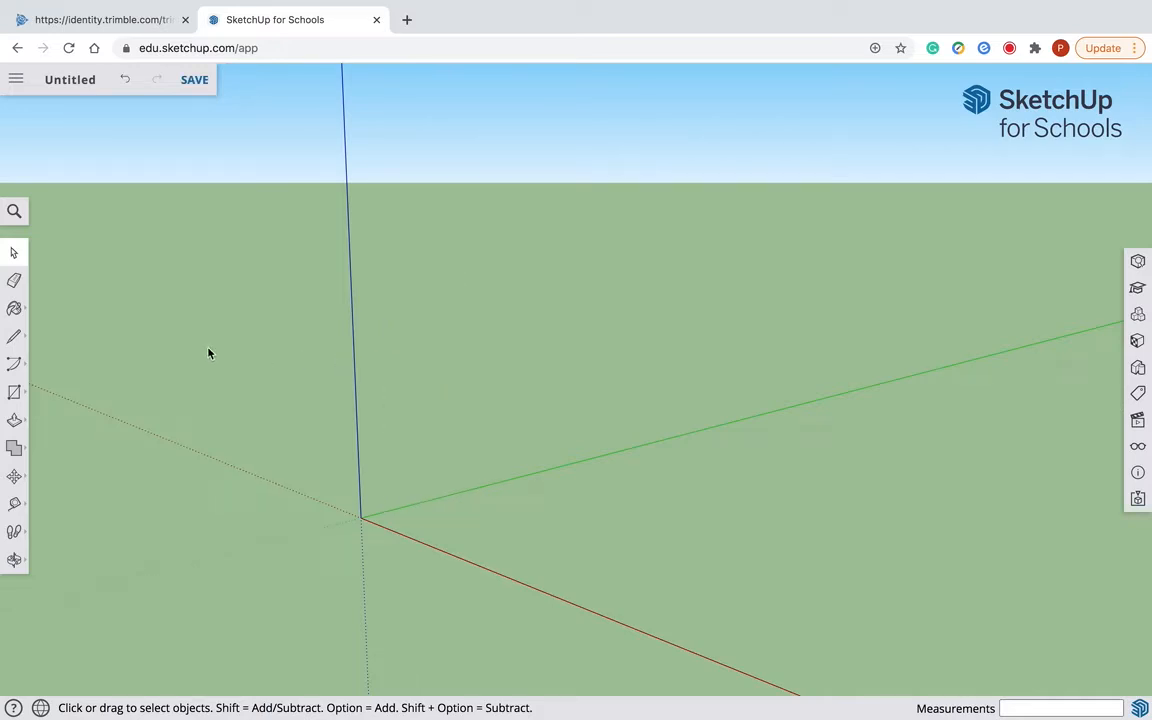
# - Draw a 3' by 3' rectangle on the ground plane with its first corner at the origin
pyautogui.click(15, 393)
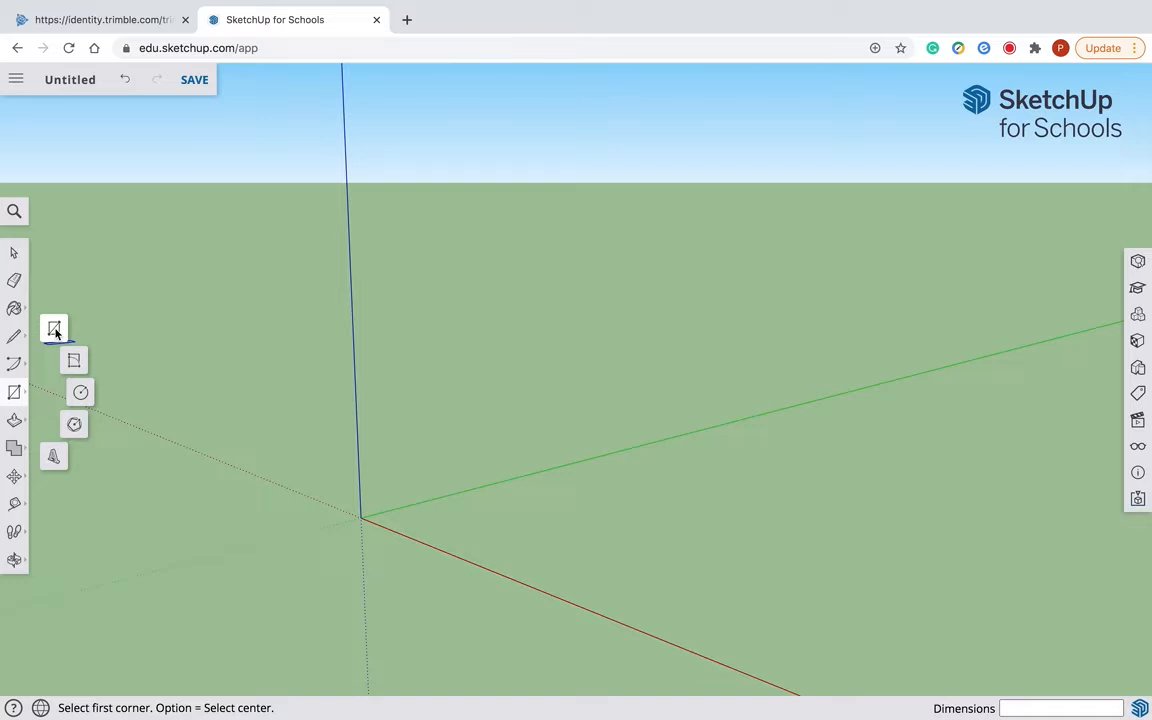
pyautogui.click(16, 400)
pyautogui.click(16, 400)
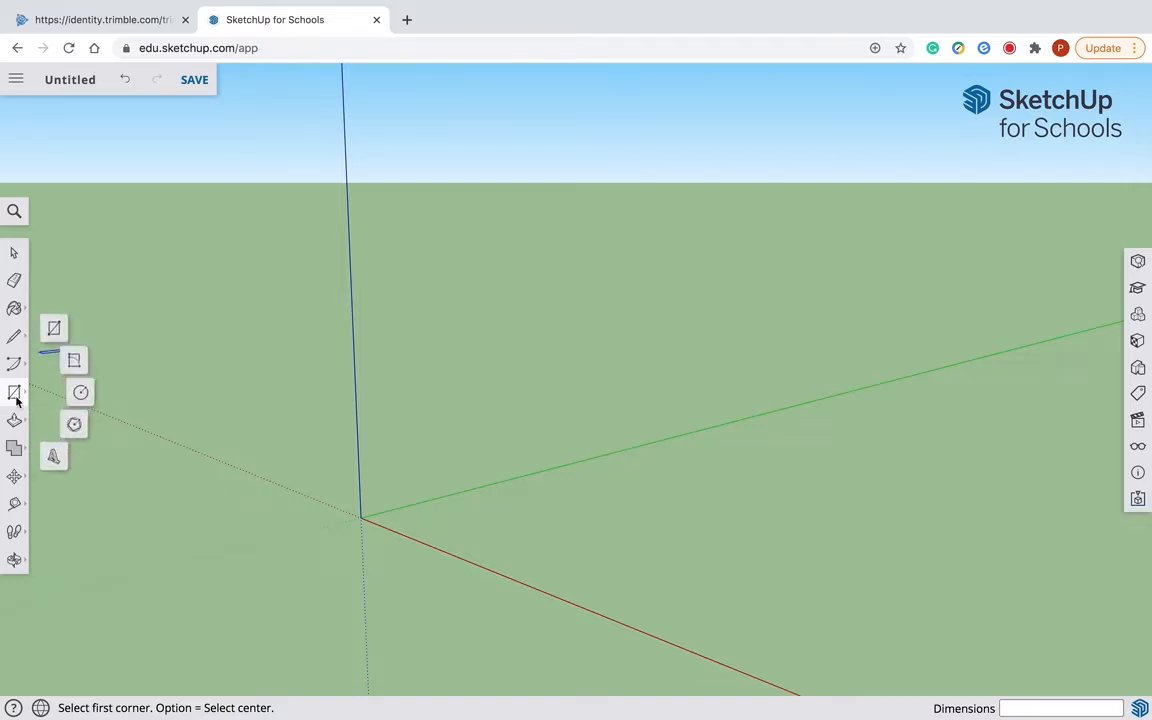
pyautogui.click(54, 328)
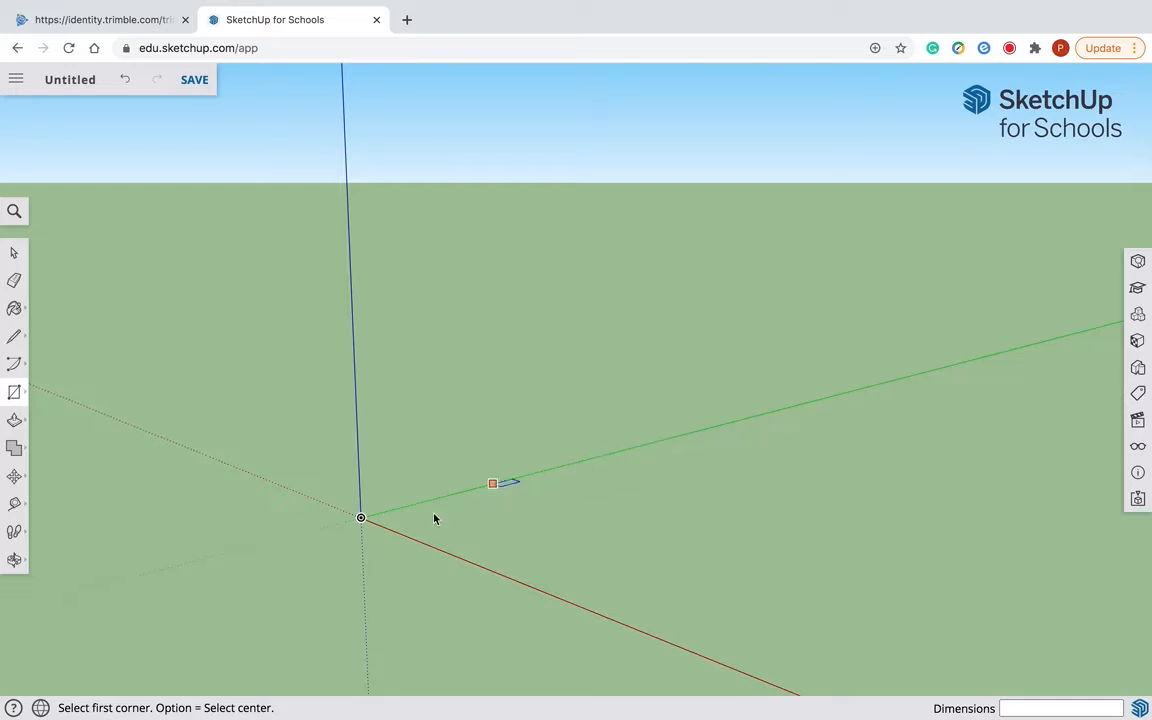
pyautogui.click(361, 519)
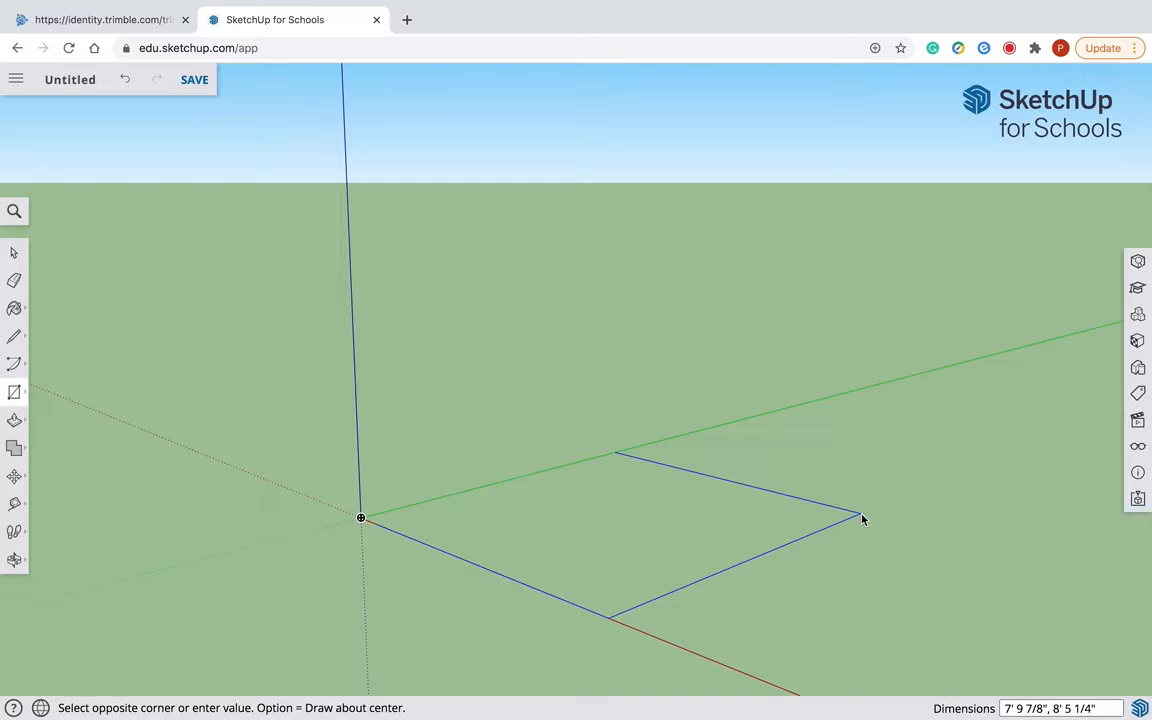
pyautogui.write("3',3'")
pyautogui.press('Return')
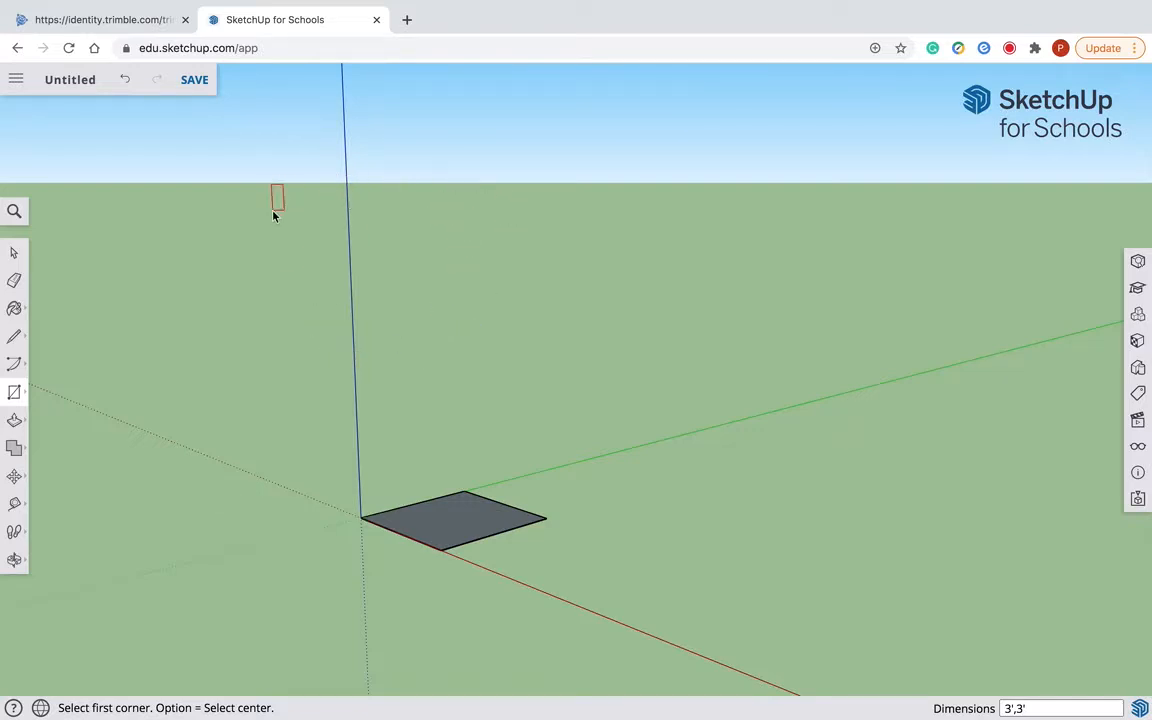
# - Push/Pull the square face upward 3' to form a cube
pyautogui.click(14, 253)
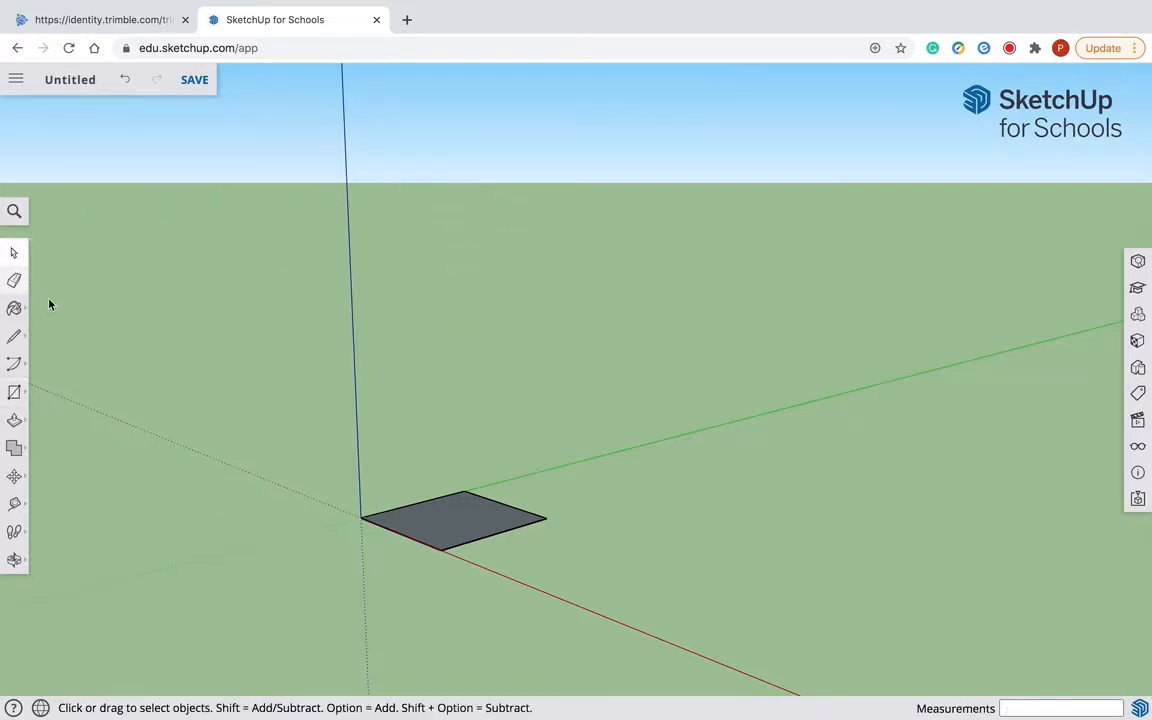
pyautogui.click(14, 421)
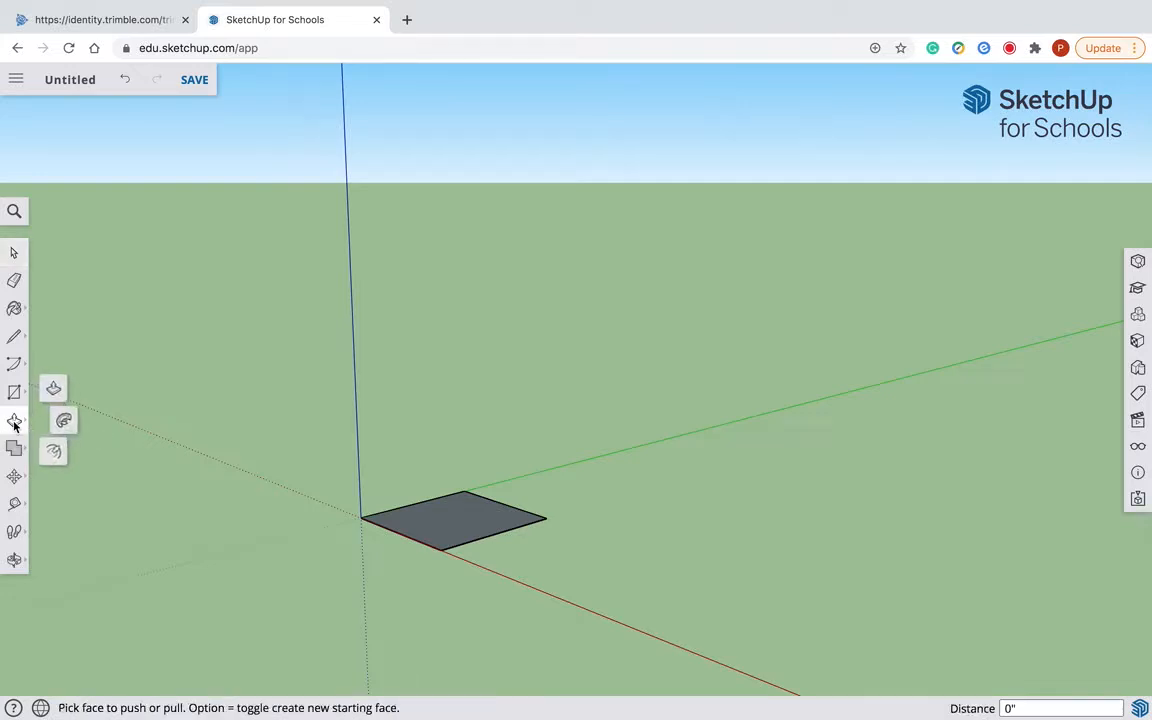
pyautogui.click(53, 394)
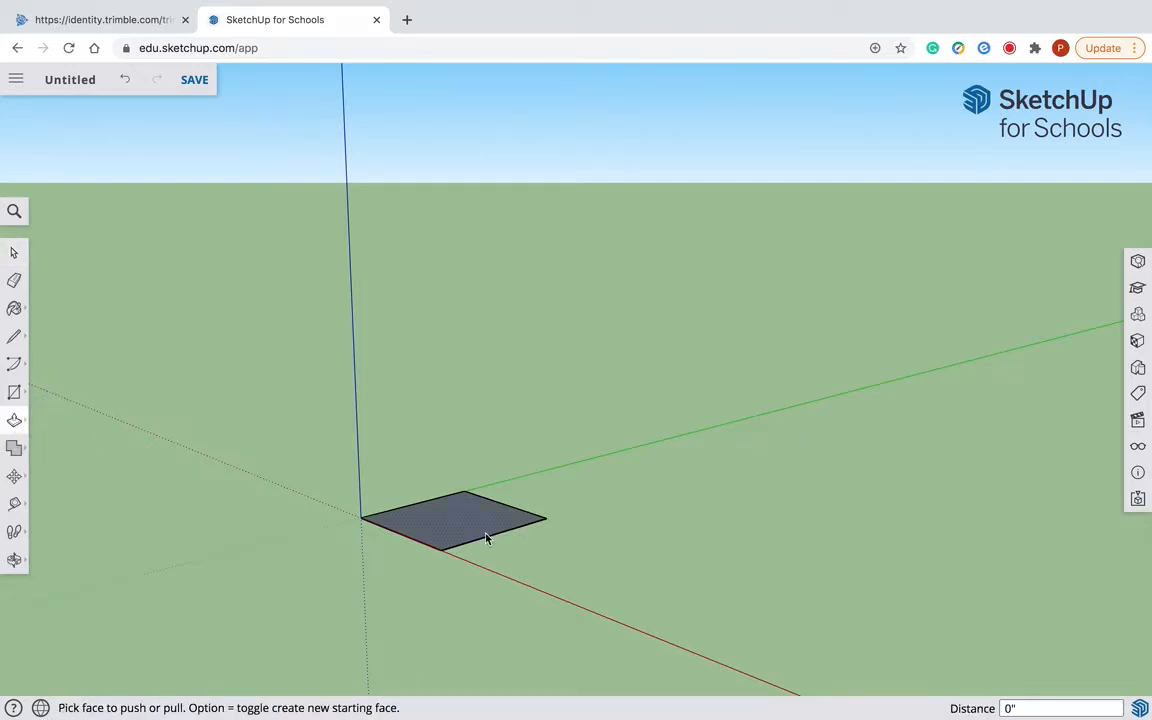
pyautogui.moveTo(472, 525); pyautogui.dragTo(458, 407)
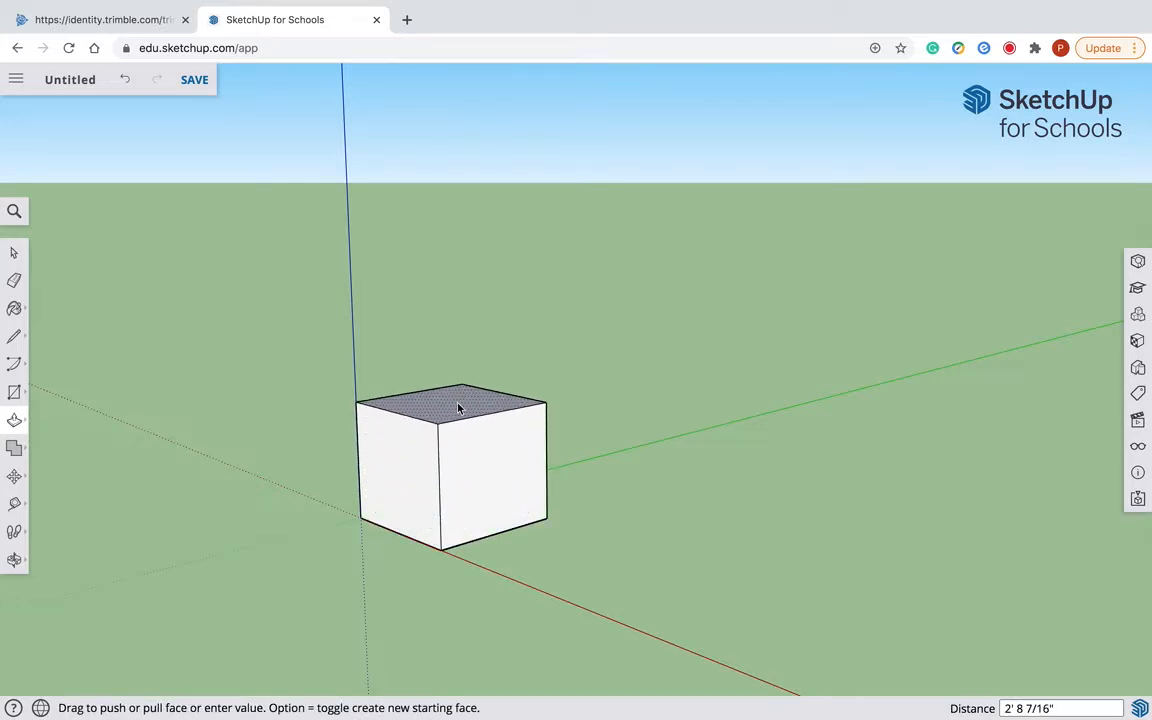
pyautogui.write("3'")
pyautogui.press('Return')
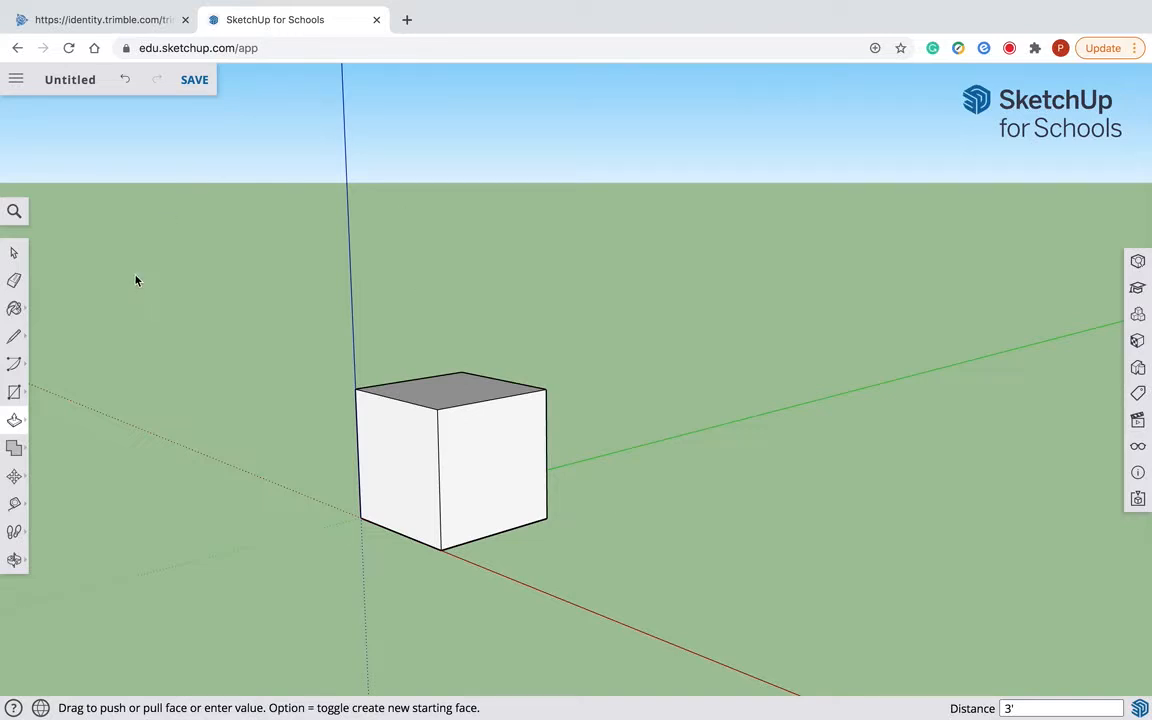
# - Save the model to Google Drive under the author's full name followed by "_Box 1", continuing to the folder selection
pyautogui.click(195, 81)
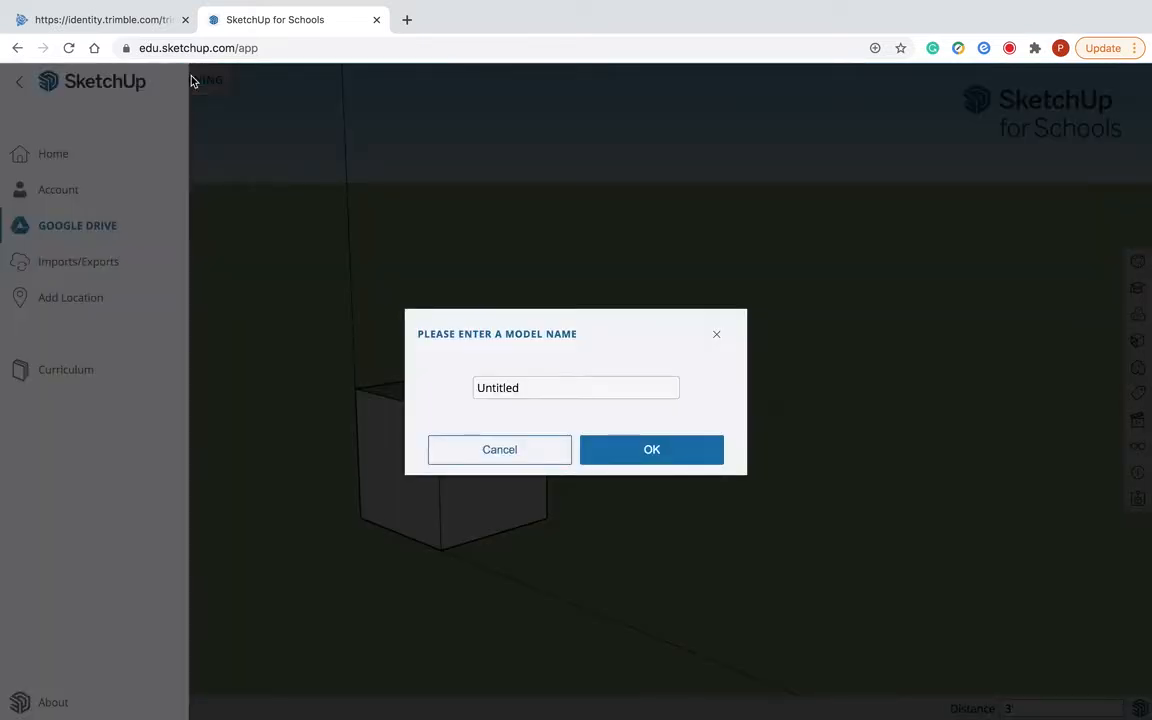
pyautogui.doubleClick(521, 388)
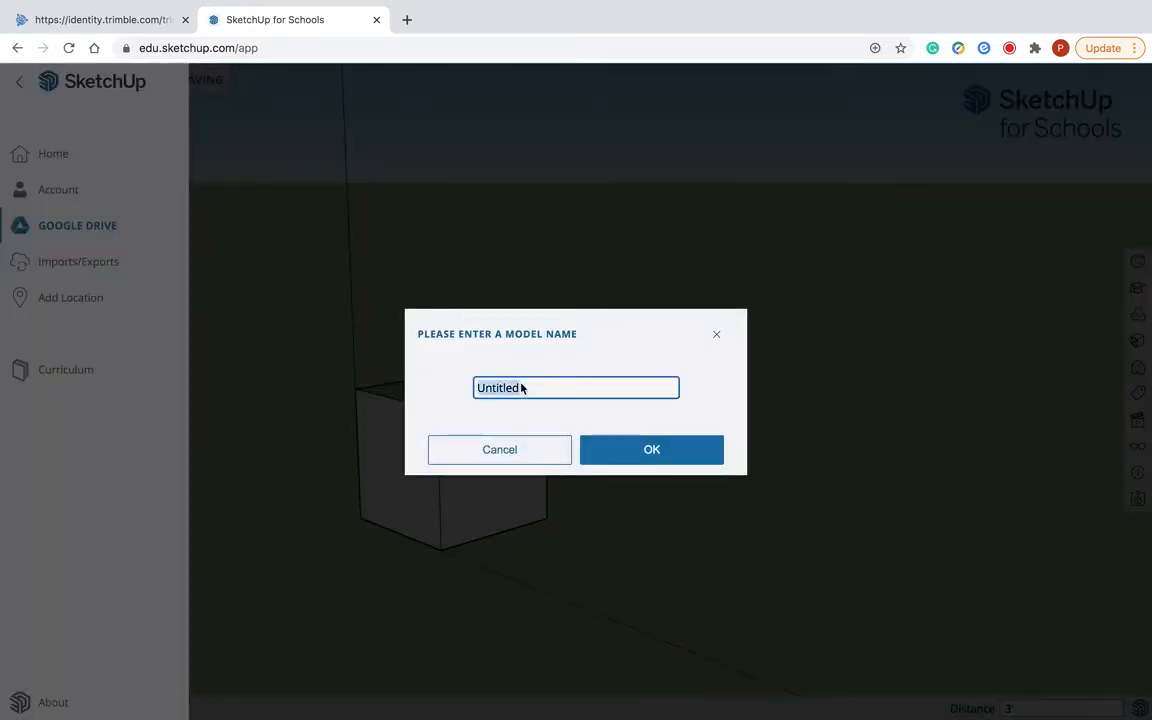
pyautogui.write('Philip ')
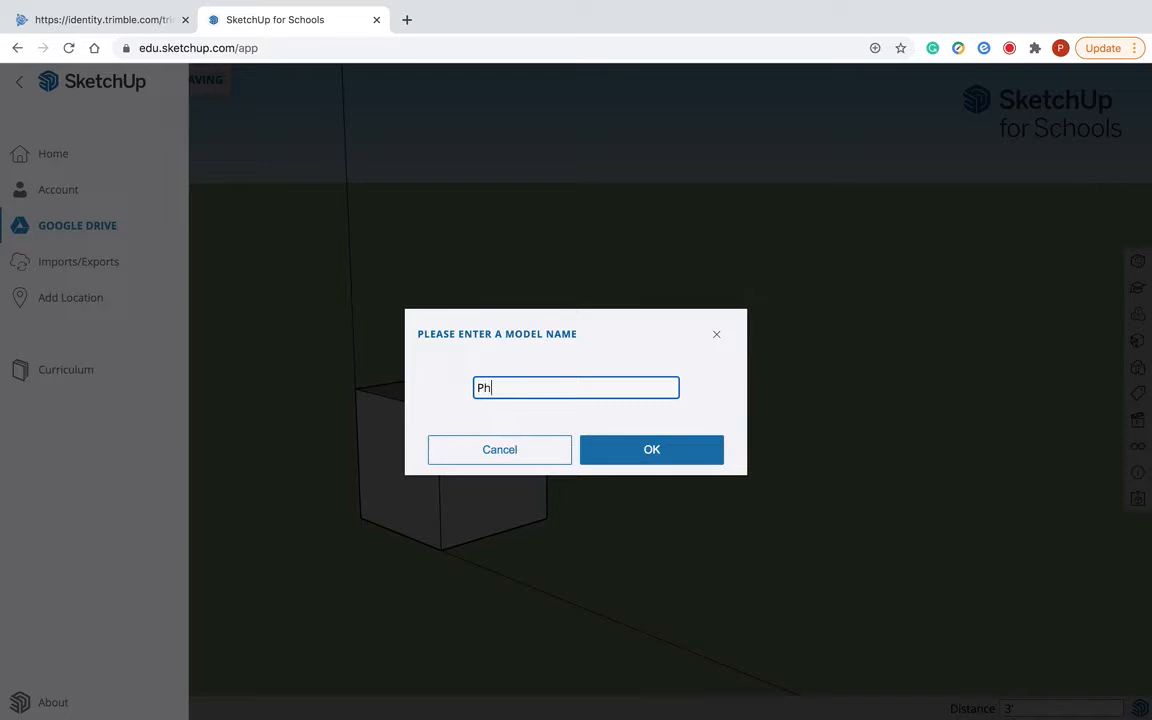
pyautogui.write('May_Box 1')
pyautogui.click(635, 449)
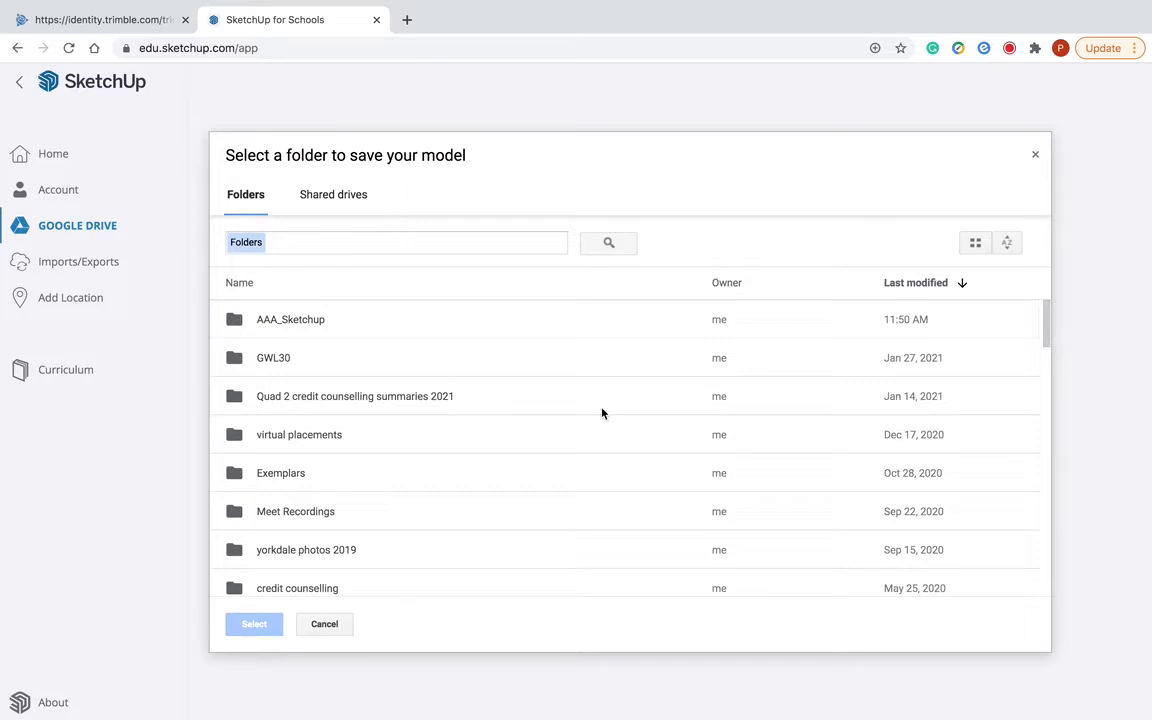
# - Open the AAA_Sketchup folder as the location for saving the model
pyautogui.doubleClick(291, 320)
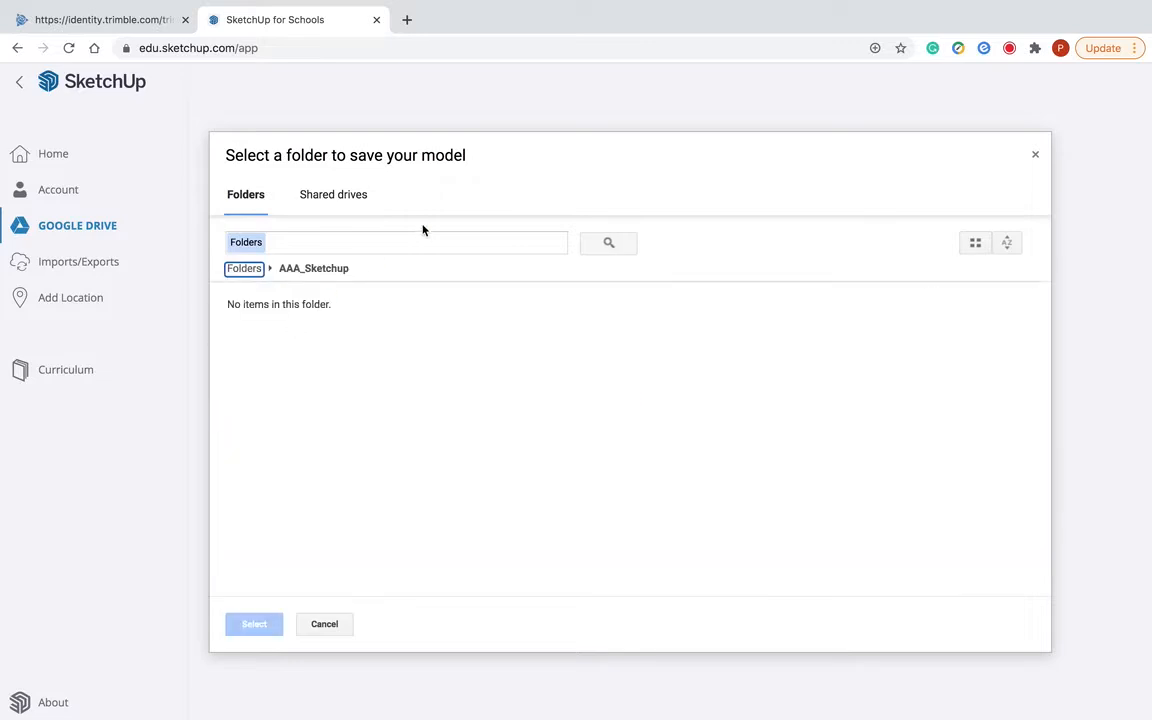
pyautogui.click(353, 252)
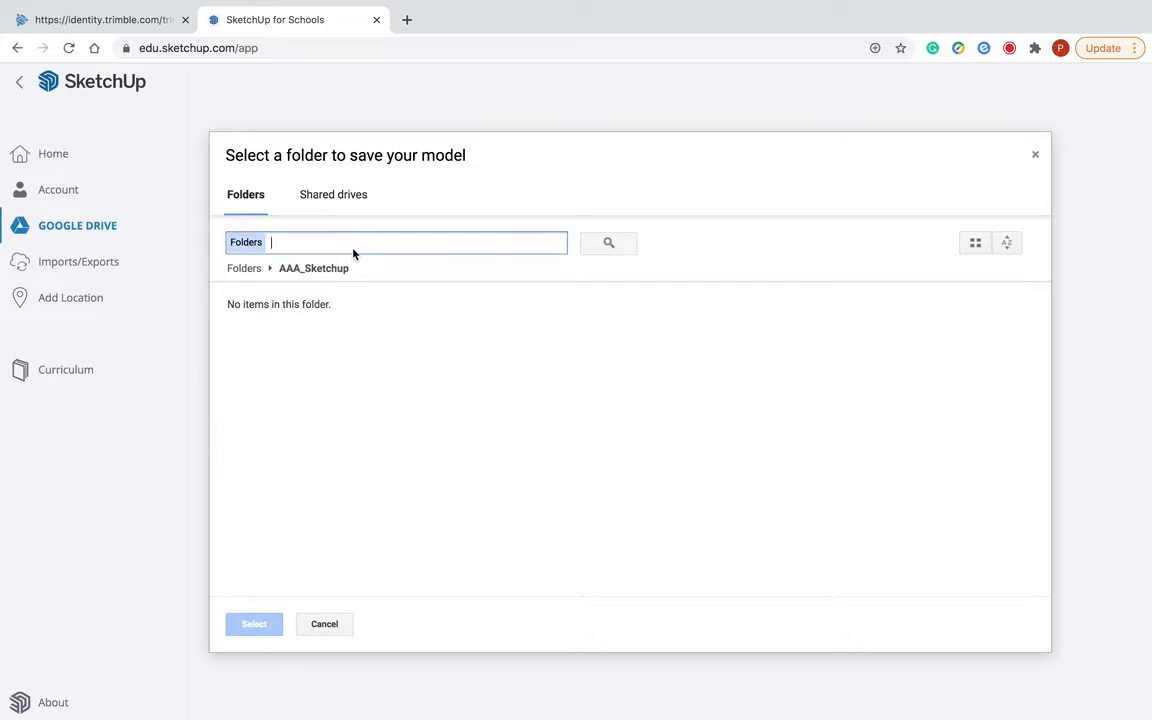
pyautogui.click(307, 267)
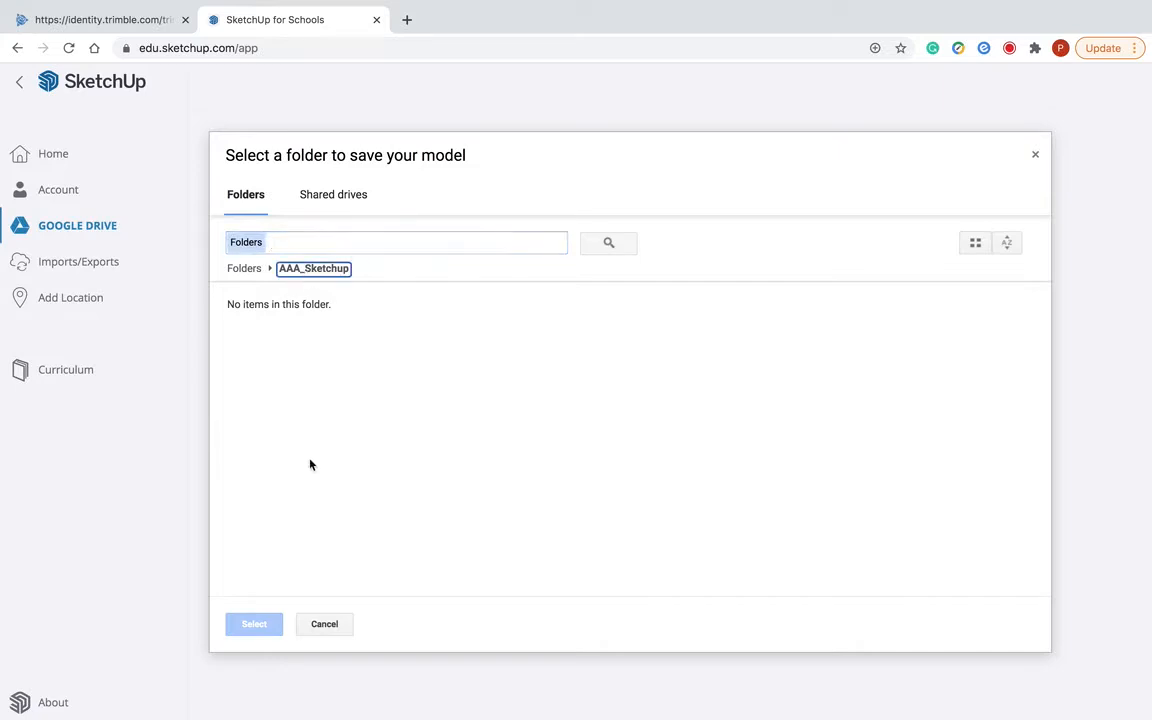
pyautogui.click(349, 249)
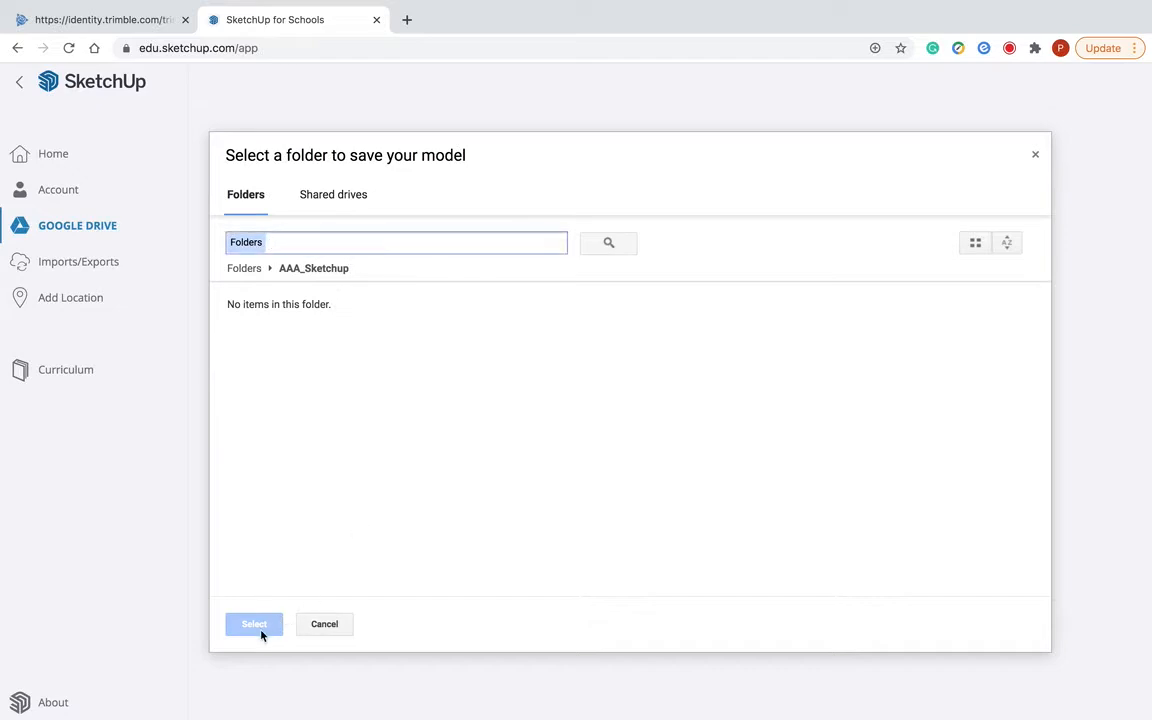
pyautogui.click(263, 243)
pyautogui.click(337, 240)
pyautogui.write('f')
pyautogui.press('BackSpace')
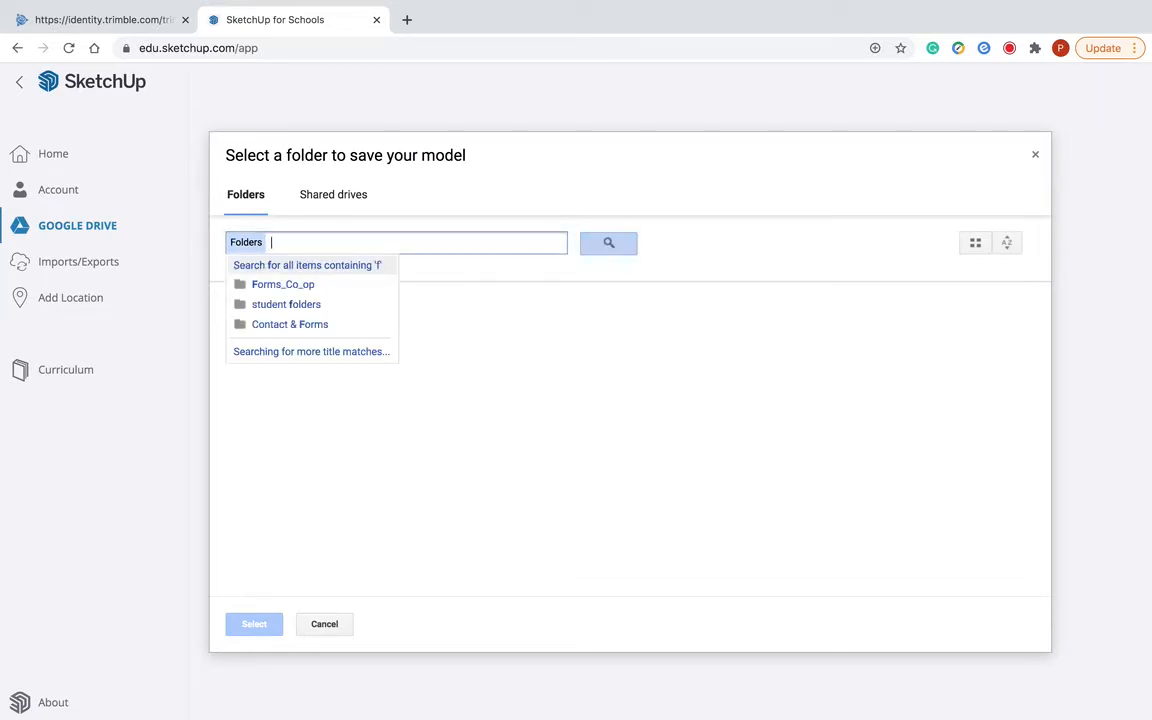
pyautogui.write('b')
pyautogui.press('BackSpace')
pyautogui.write('ma')
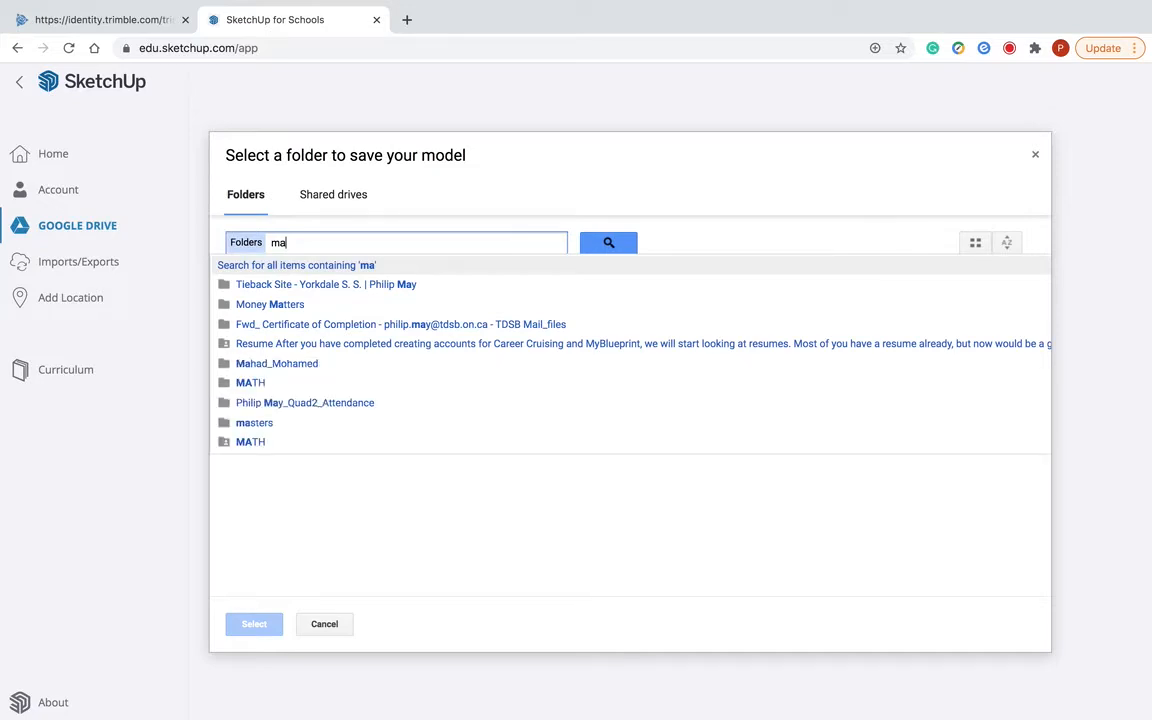
pyautogui.press('BackSpace')
pyautogui.press('BackSpace')
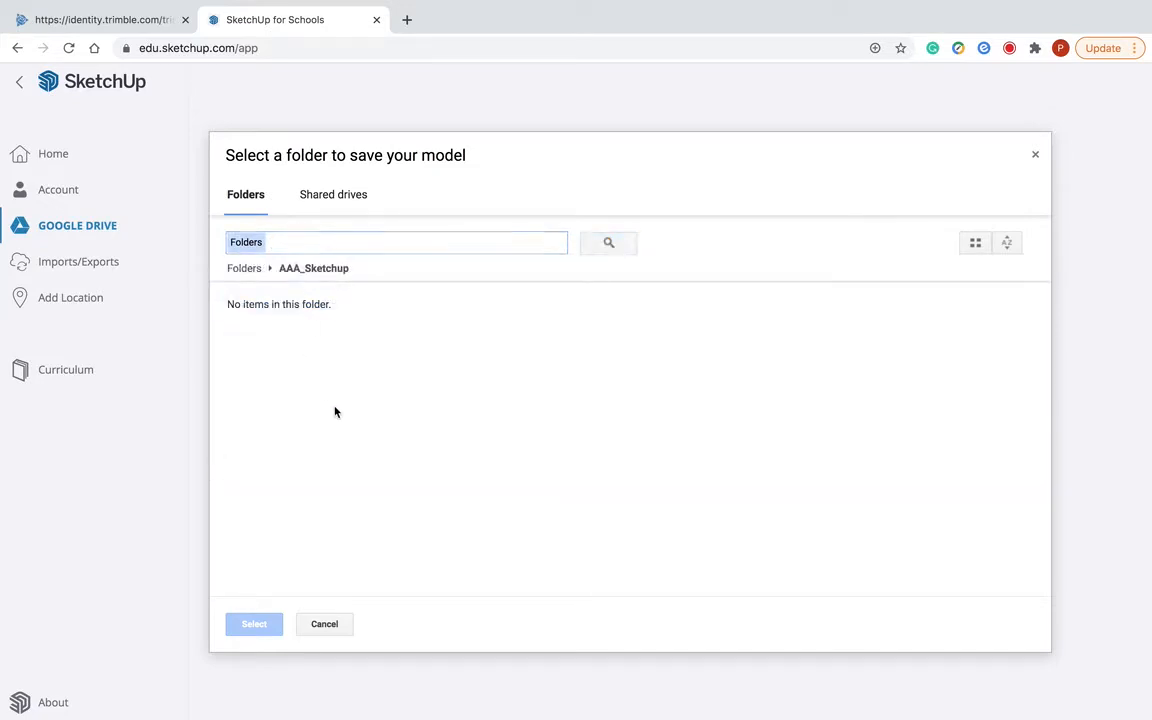
pyautogui.click(265, 622)
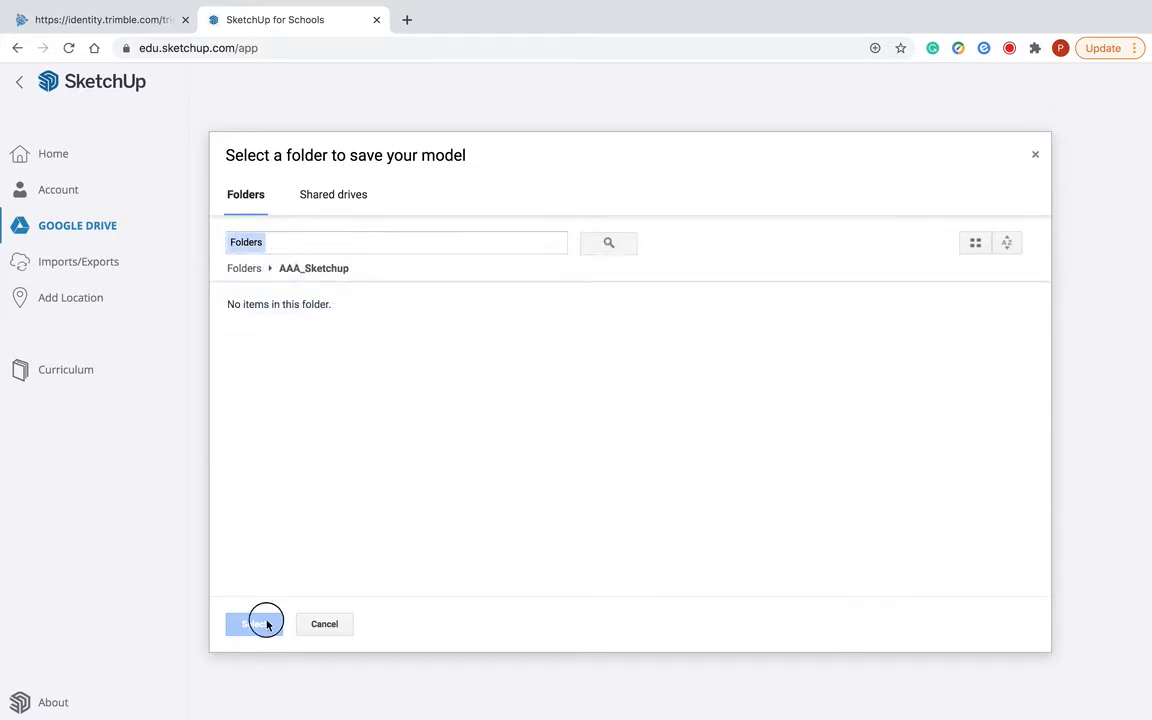
pyautogui.click(335, 624)
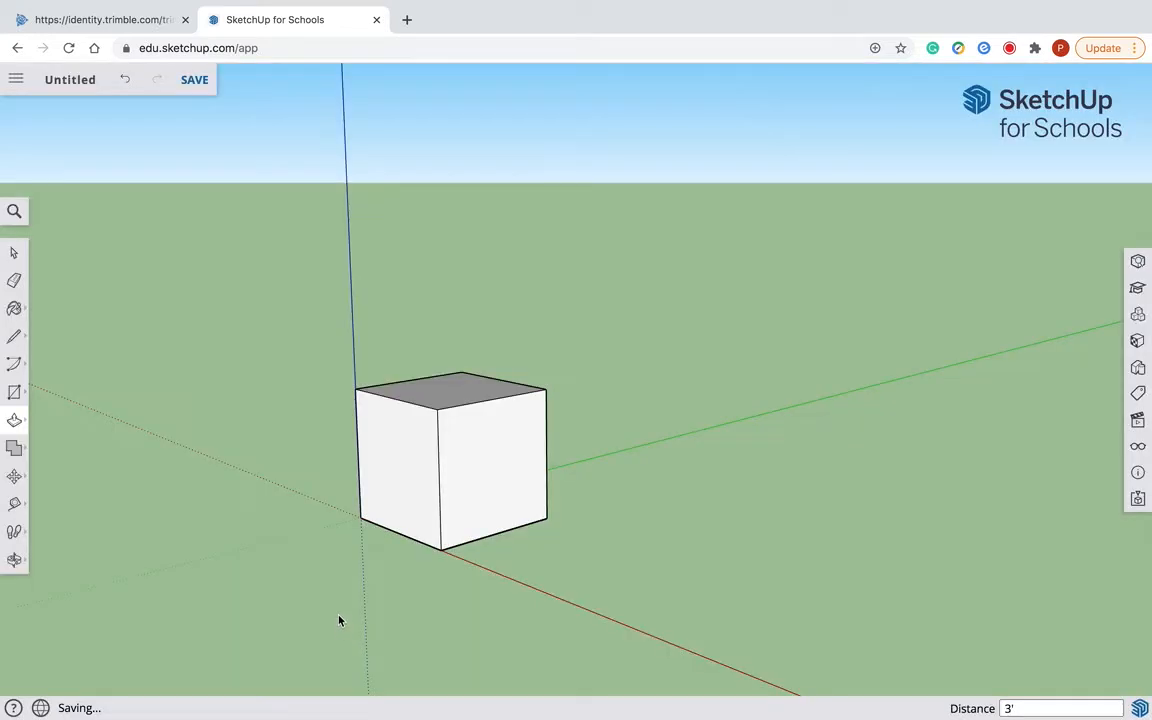
# - Save the model in the AAA_Sketchup folder on Google Drive, named with the author's full name followed by " - box1"
pyautogui.click(203, 85)
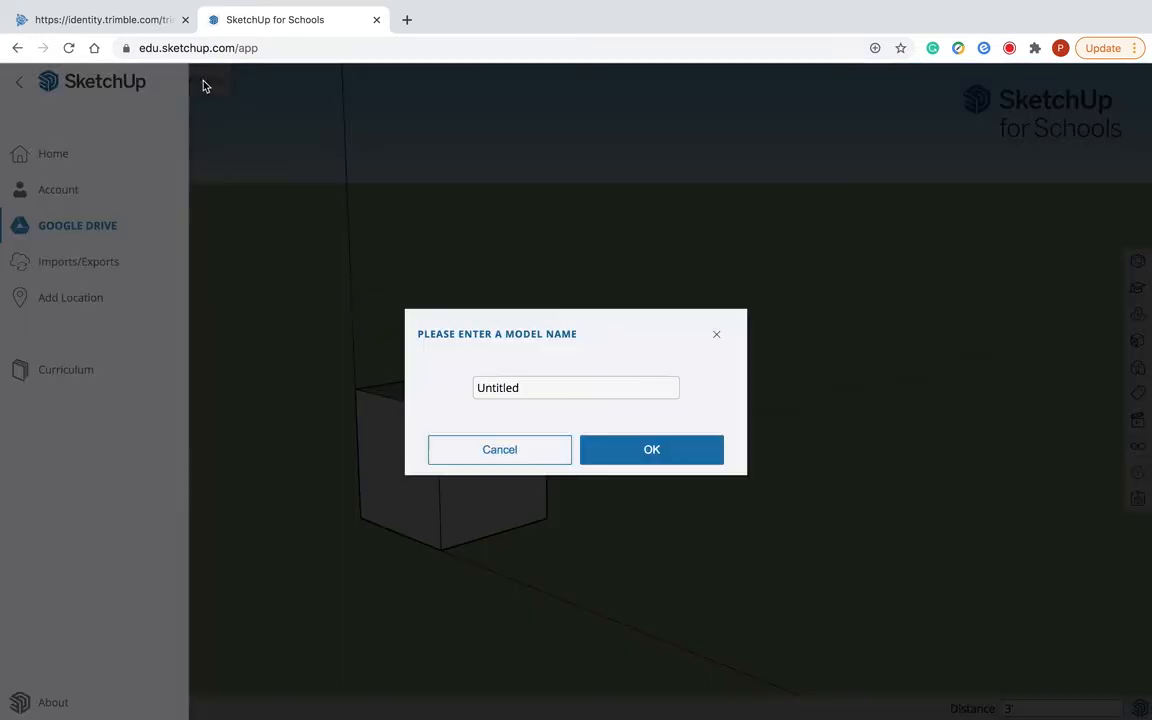
pyautogui.doubleClick(531, 391)
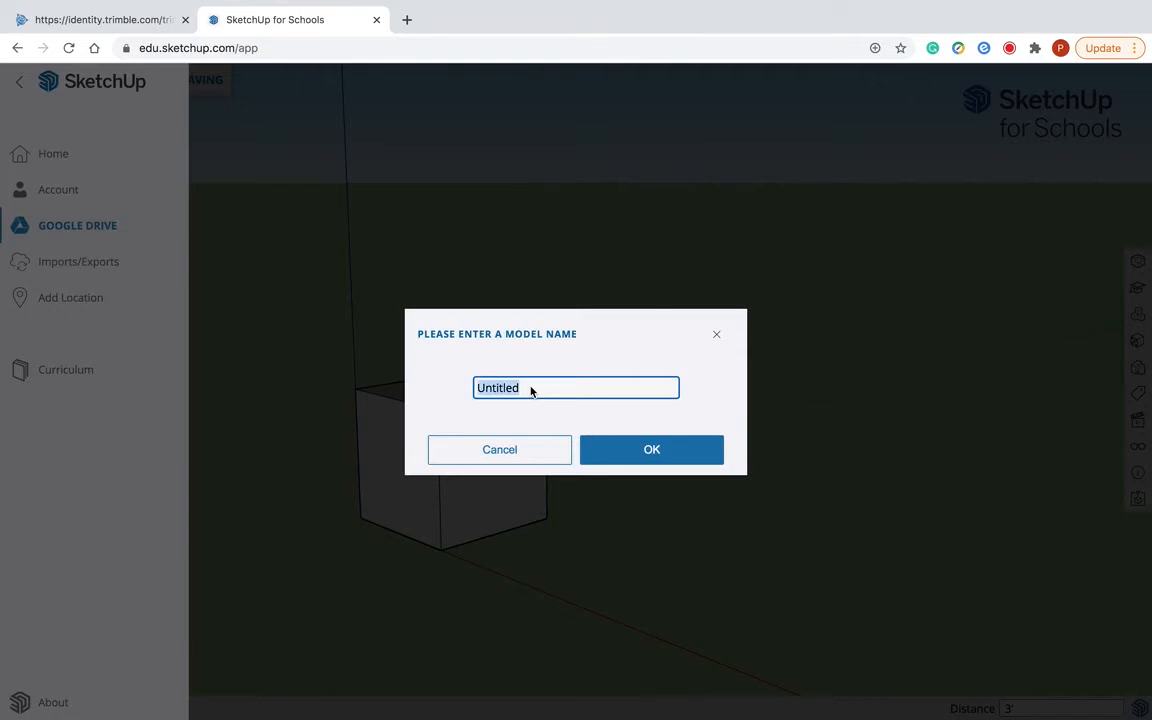
pyautogui.write('w')
pyautogui.press('BackSpace')
pyautogui.write('Phill')
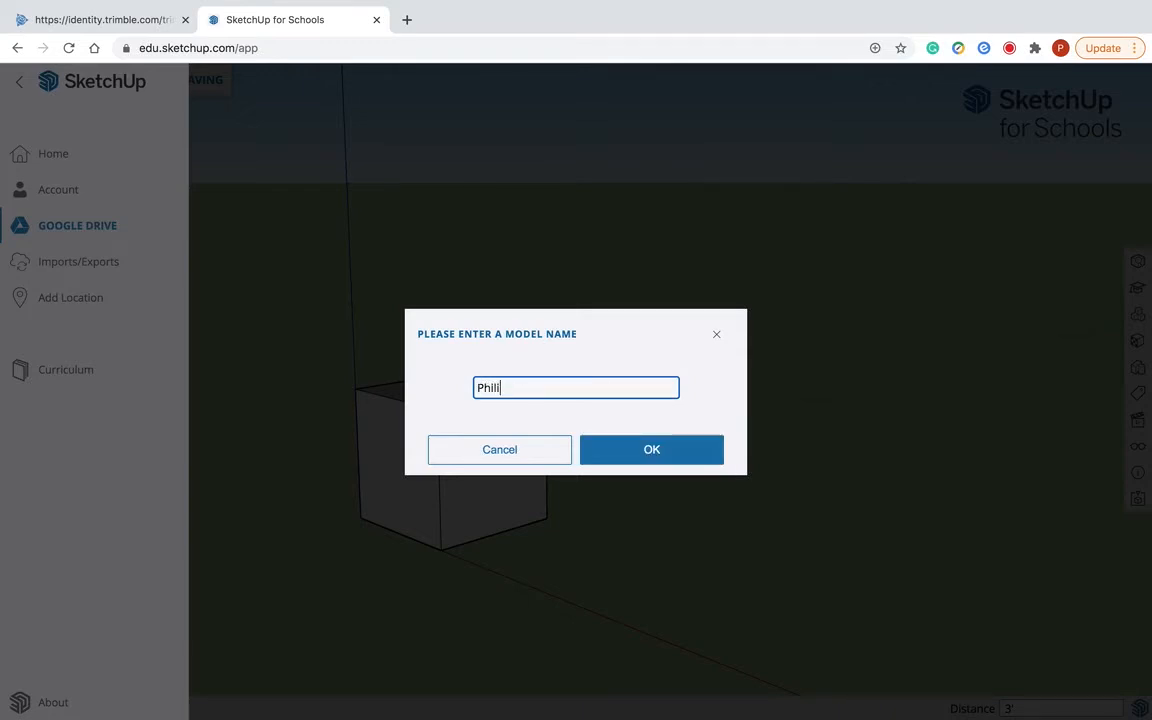
pyautogui.write('p May - box1')
pyautogui.press('Return')
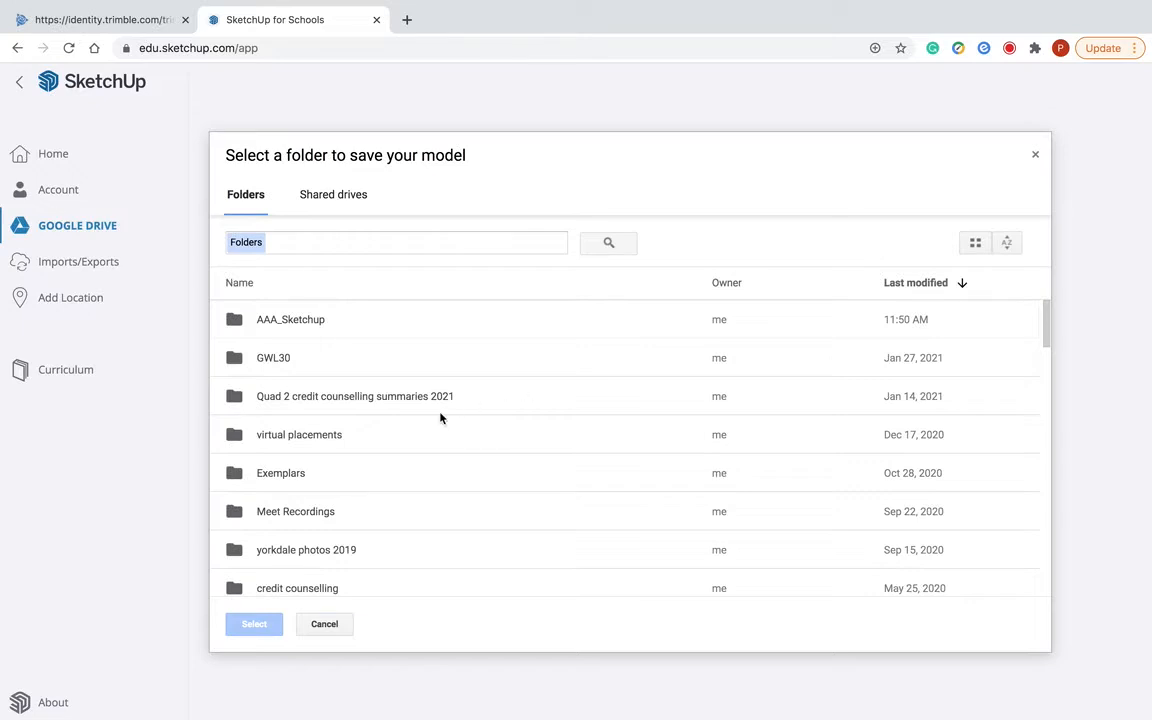
pyautogui.click(316, 321)
pyautogui.click(258, 625)
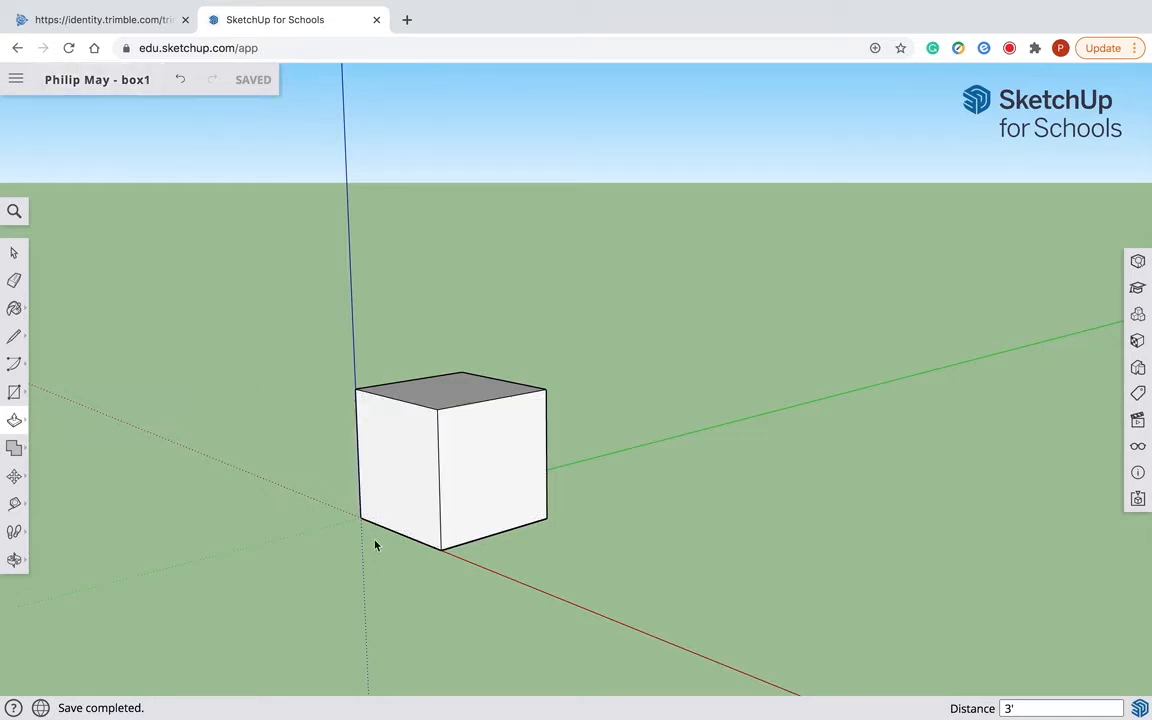
# - Push/Pull the cube's front face outward about 2' along the red axis and undo the change
pyautogui.click(390, 505)
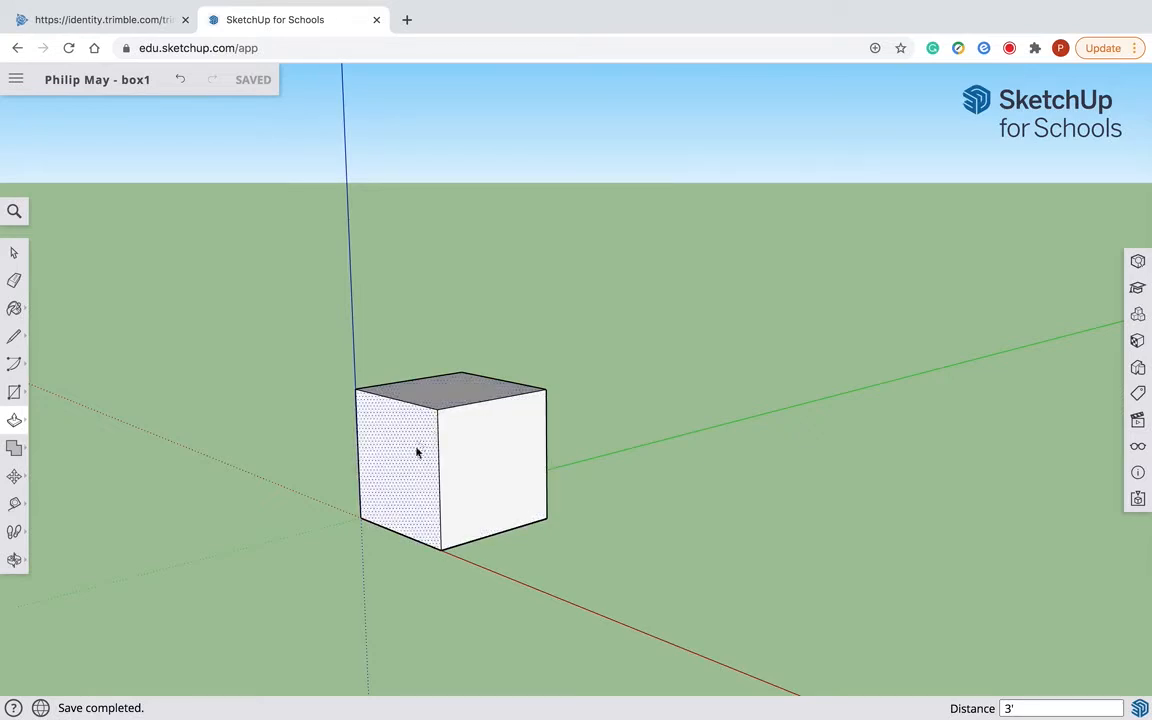
pyautogui.click(477, 462)
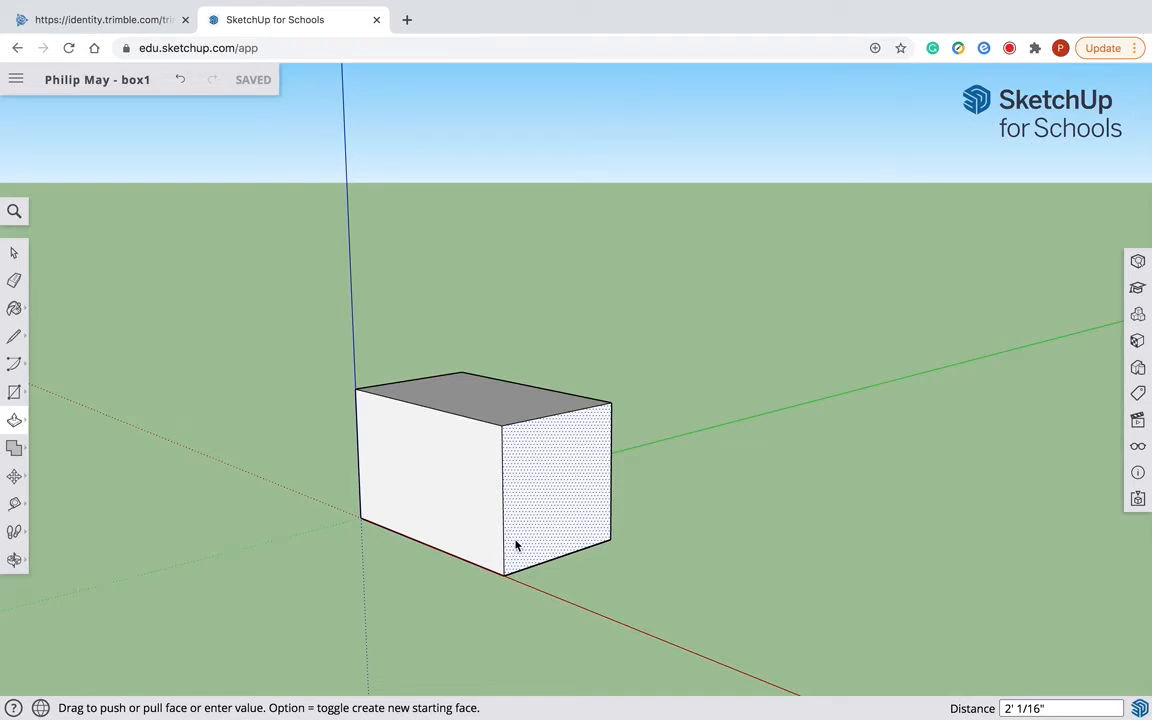
pyautogui.click(517, 545)
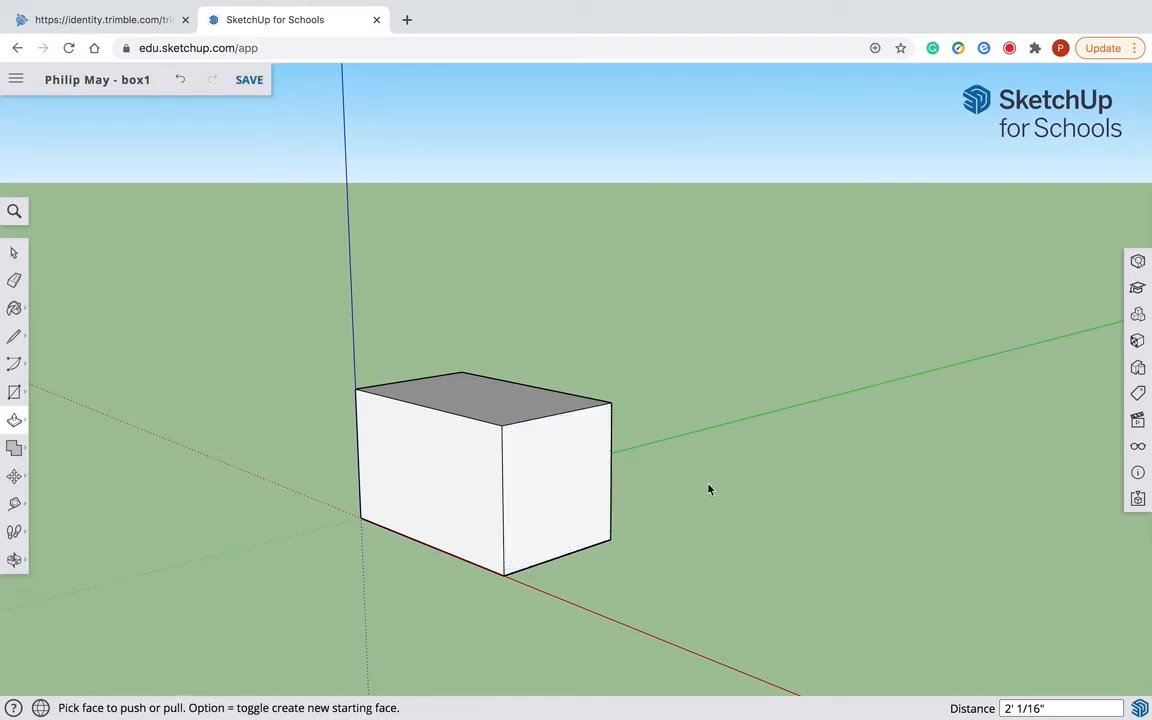
pyautogui.scroll(1, 255, 661)
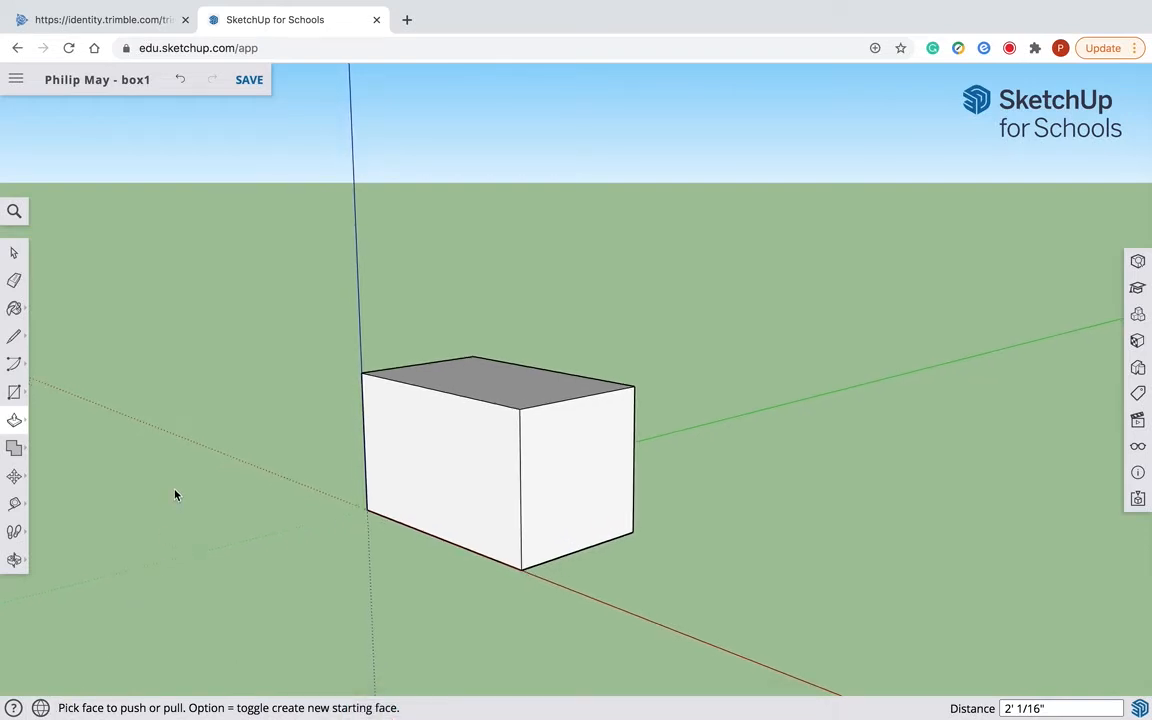
pyautogui.click(182, 82)
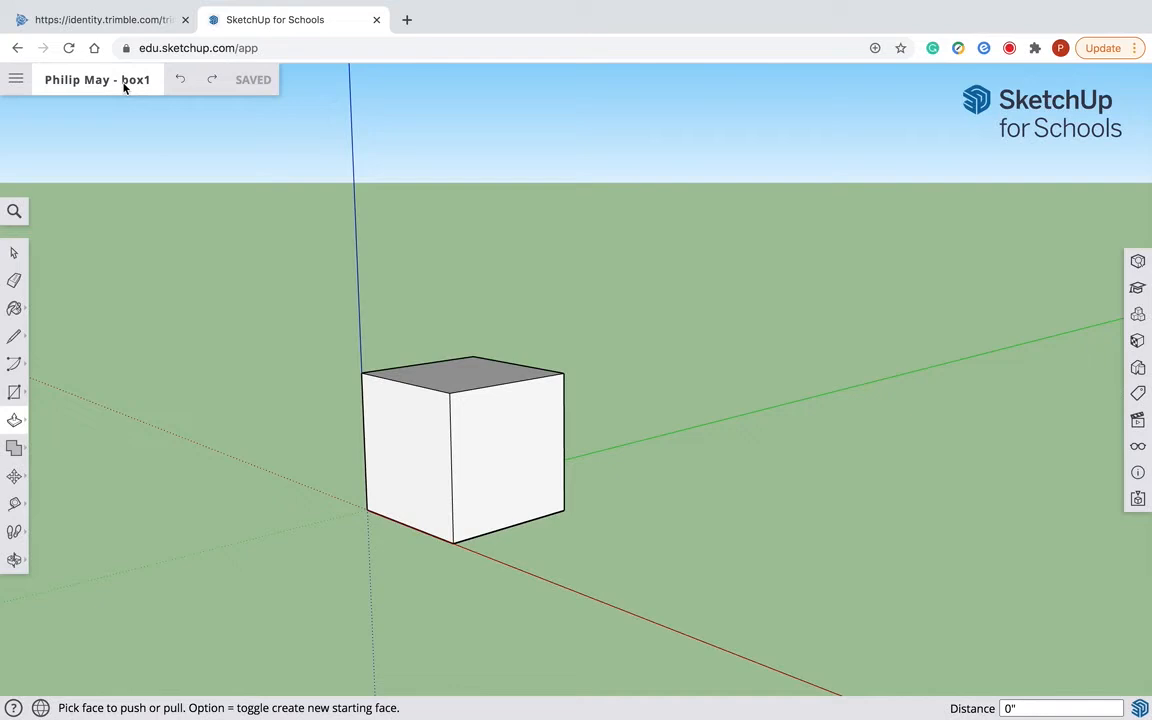
# - Leave full-screen mode and place the Photoshop window with the one-point perspective box sketch beside the SketchUp model
pyautogui.moveTo(150, 4)
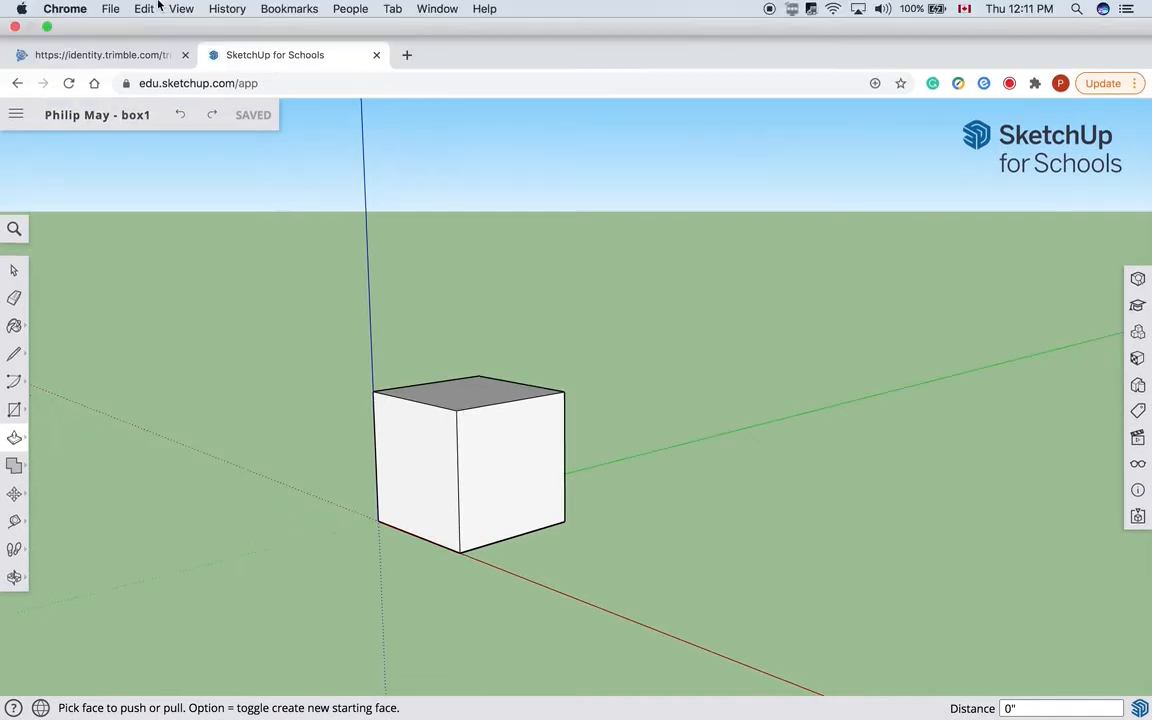
pyautogui.click(46, 28)
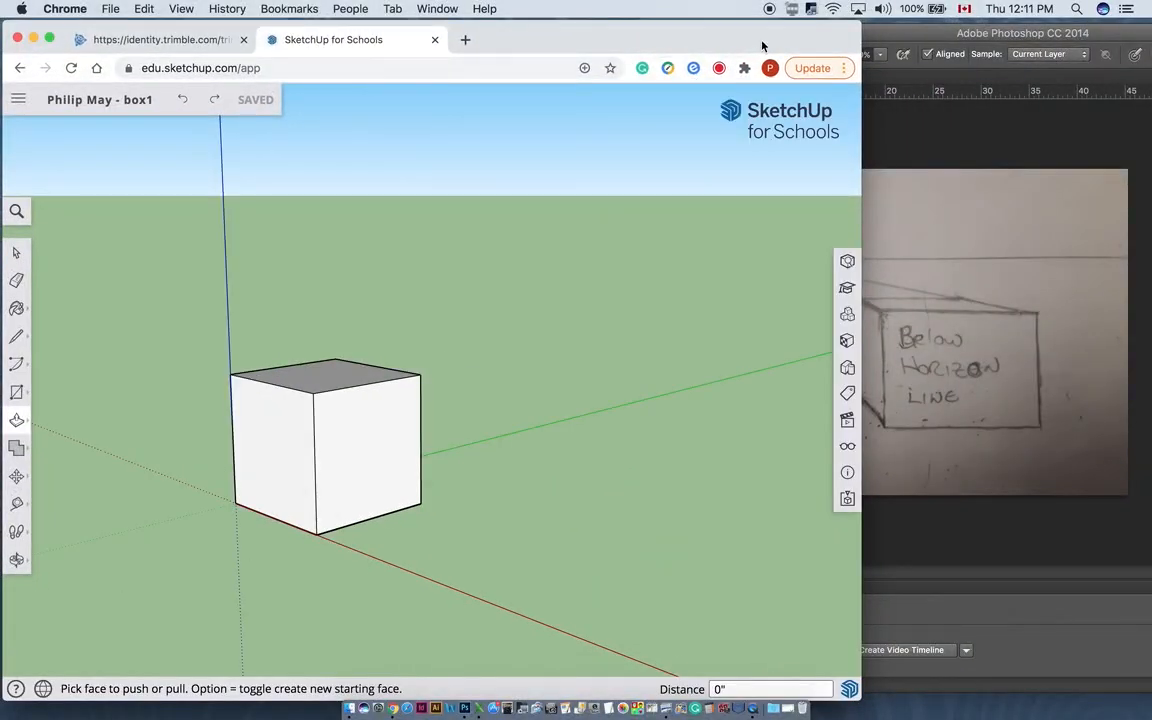
pyautogui.click(905, 34)
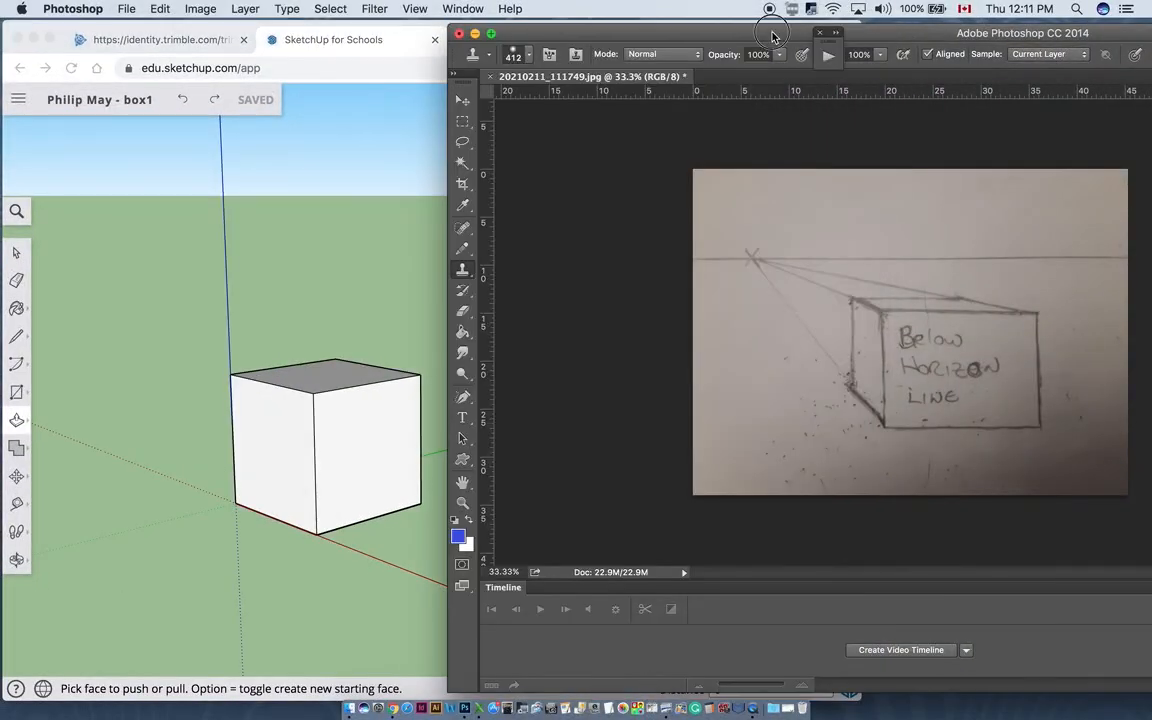
pyautogui.moveTo(765, 35); pyautogui.dragTo(790, 78)
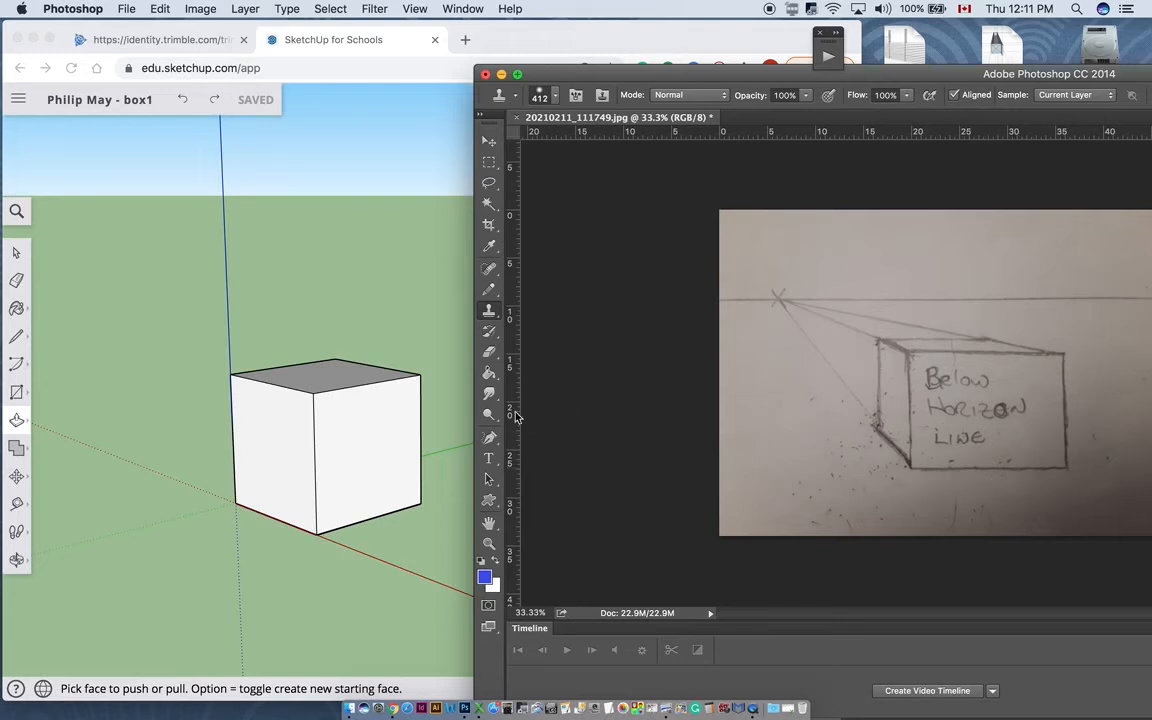
# - Orbit around the cube to compare its front, side and top faces with the hand-drawn perspective box
pyautogui.click(10, 518)
pyautogui.click(16, 560)
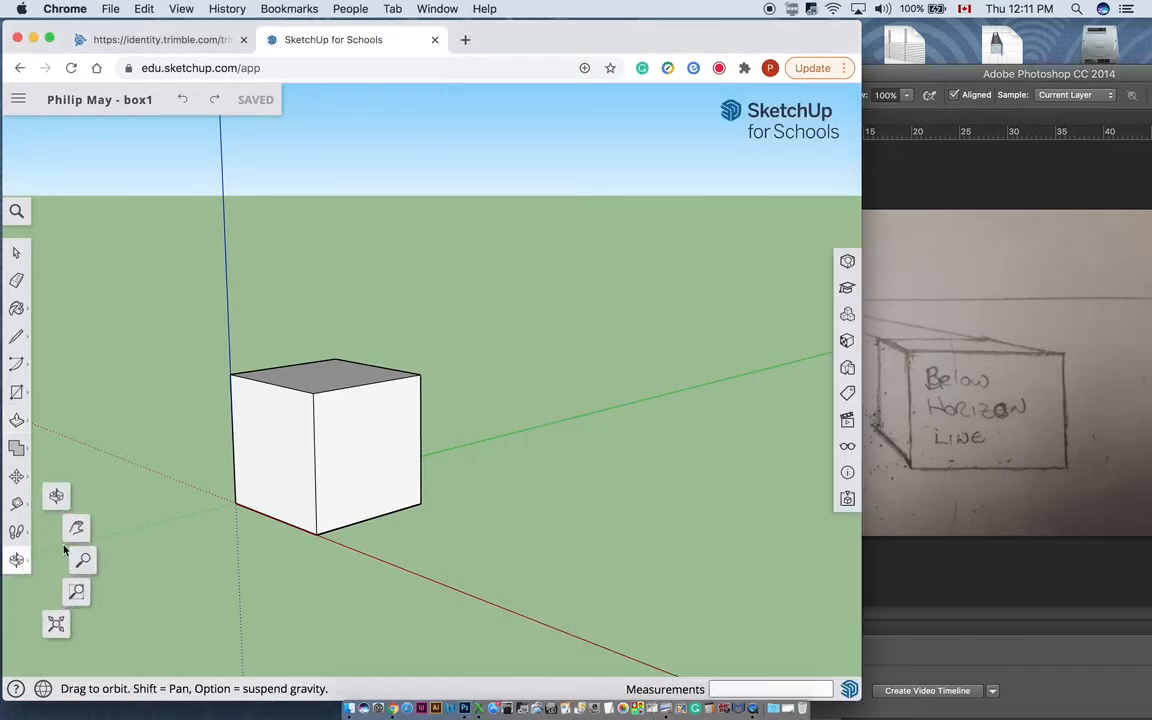
pyautogui.click(56, 496)
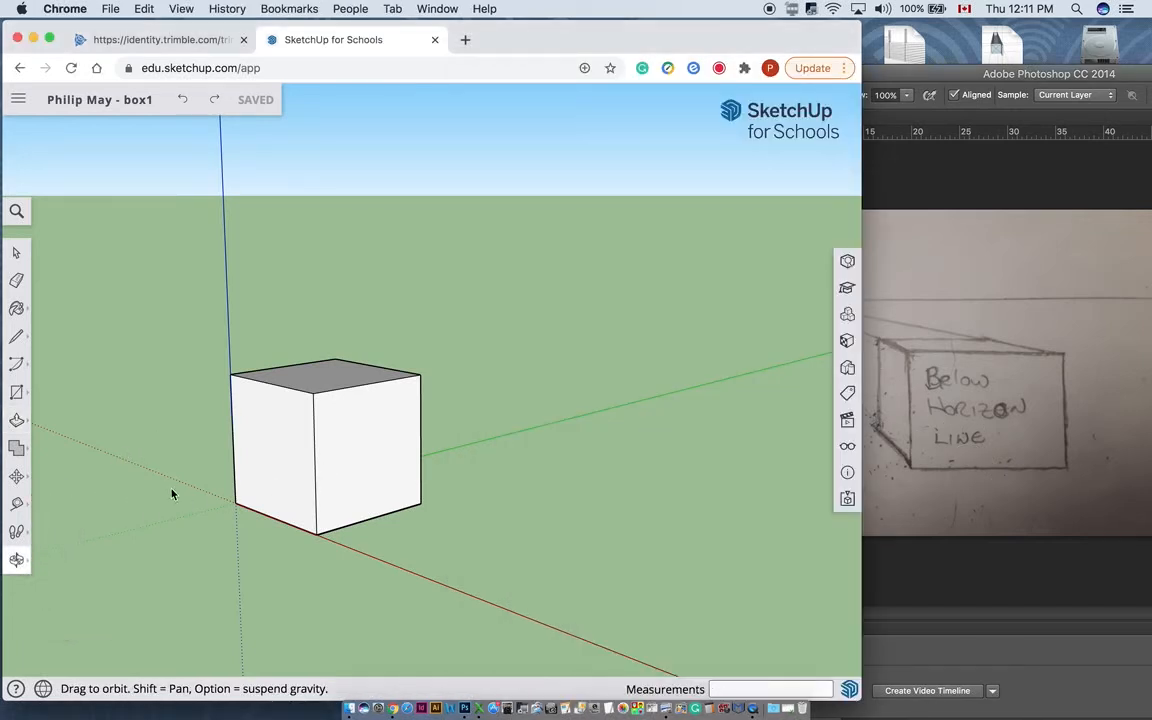
pyautogui.moveTo(369, 468); pyautogui.dragTo(200, 481)
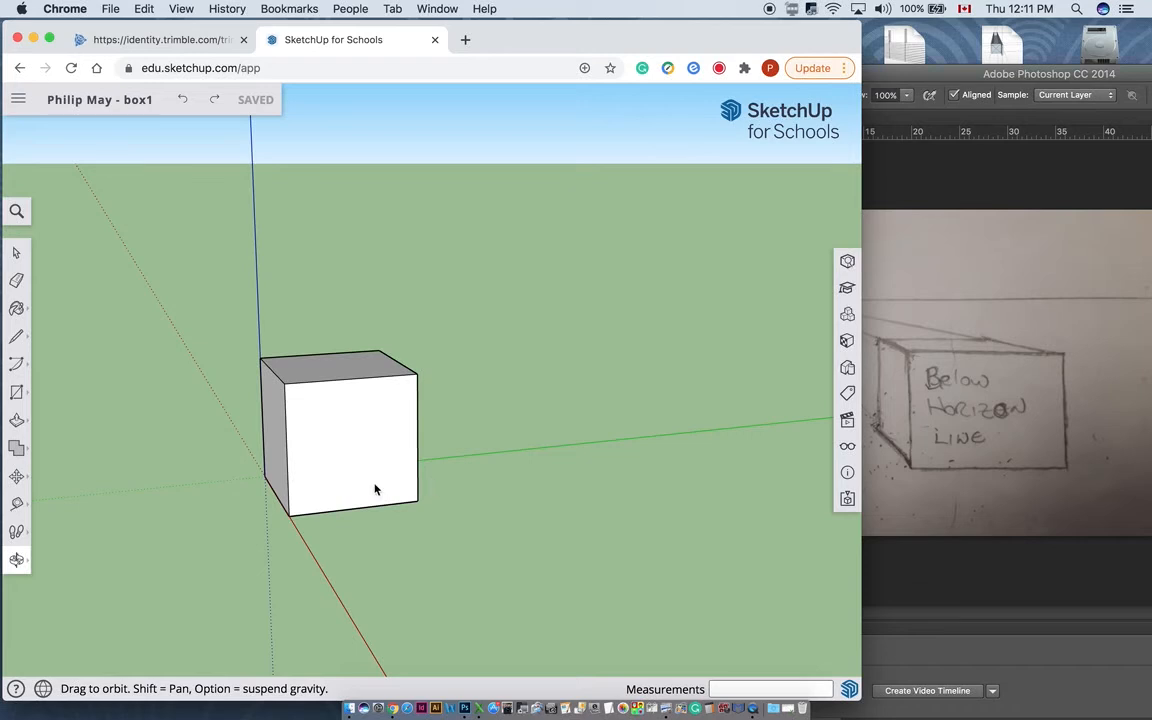
pyautogui.moveTo(375, 489); pyautogui.dragTo(258, 390)
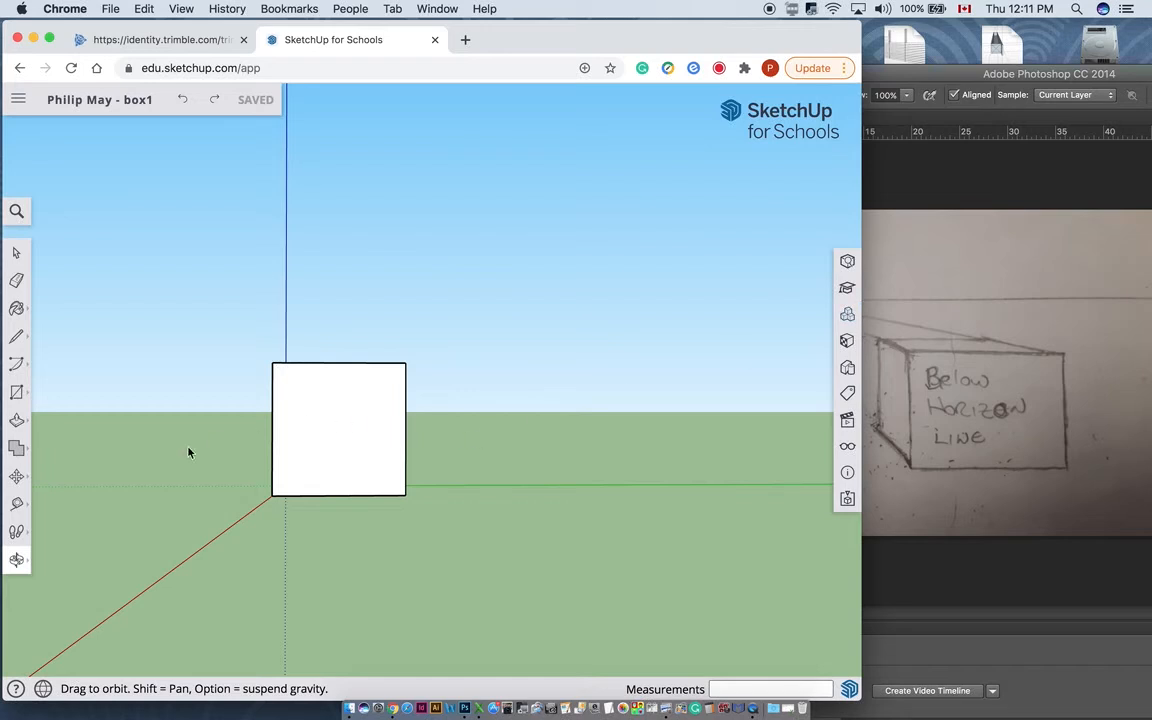
pyautogui.moveTo(8, 562)
pyautogui.moveTo(293, 405); pyautogui.dragTo(452, 496)
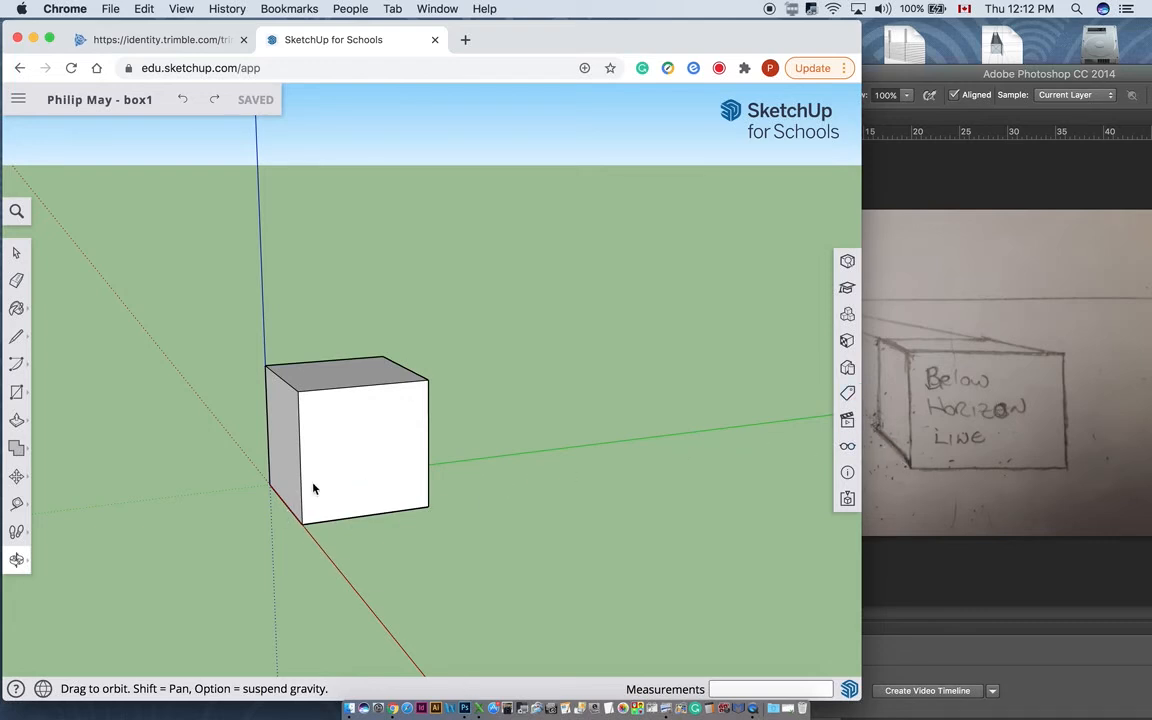
pyautogui.moveTo(314, 486); pyautogui.dragTo(335, 490)
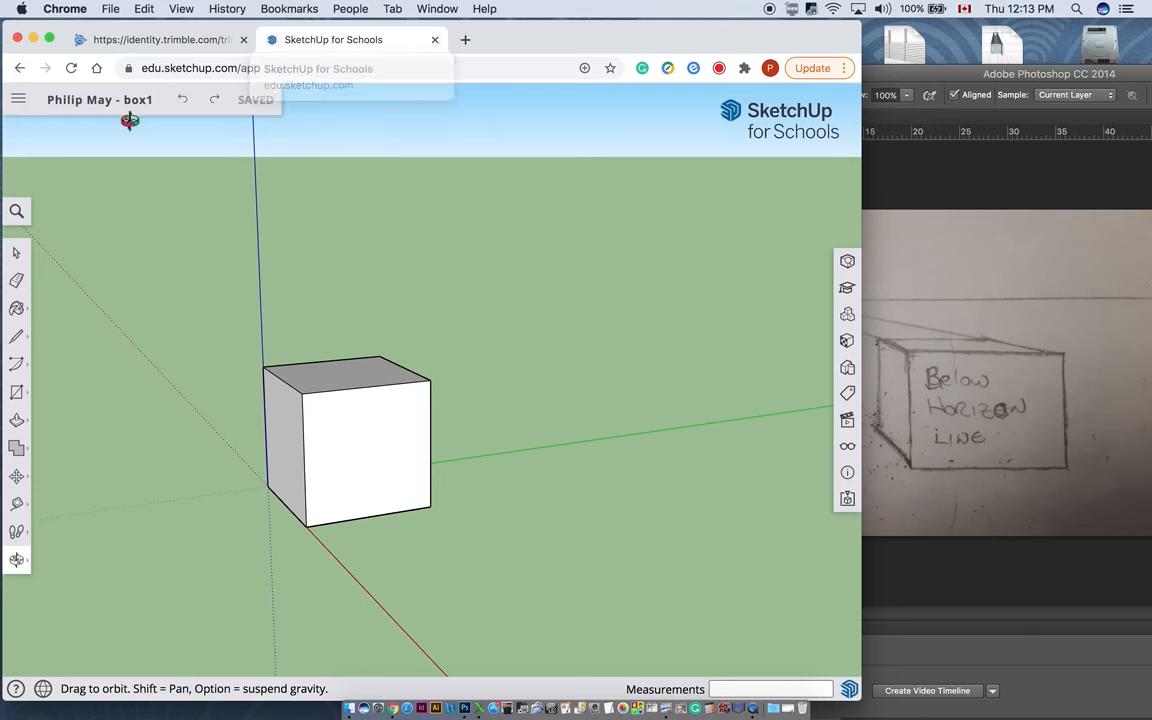
# - Close the SketchUp page and open the Classwork page of the TIJ1O class in Google Classroom
pyautogui.click(435, 40)
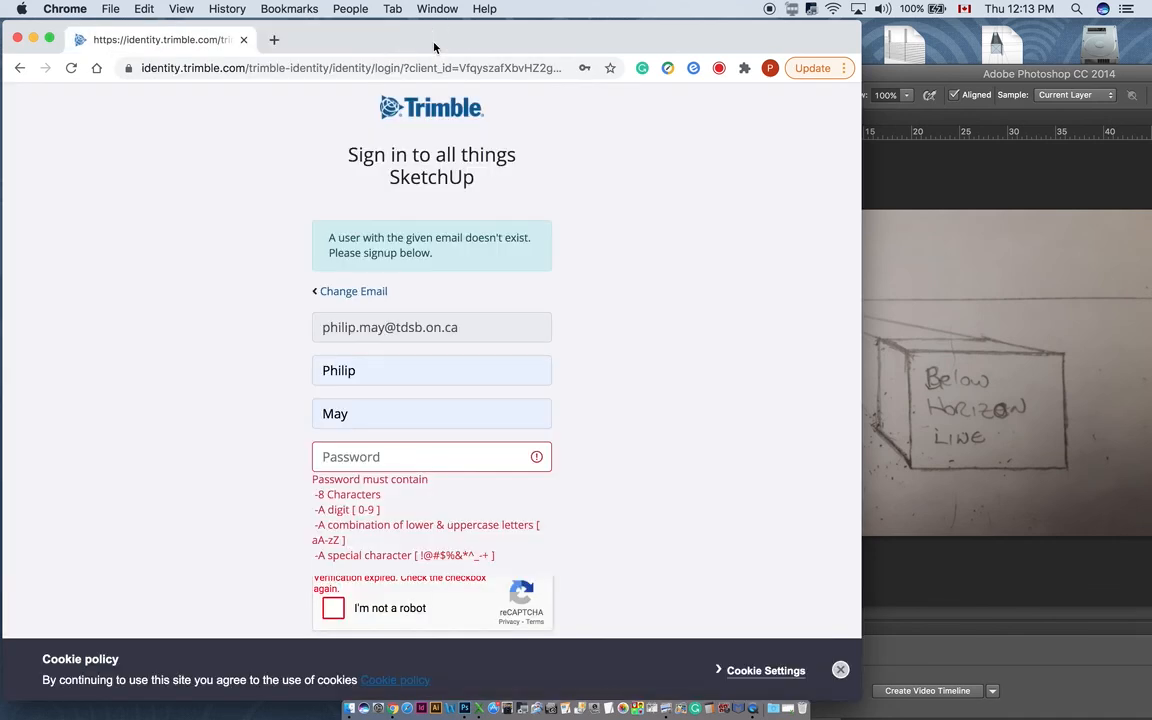
pyautogui.click(274, 40)
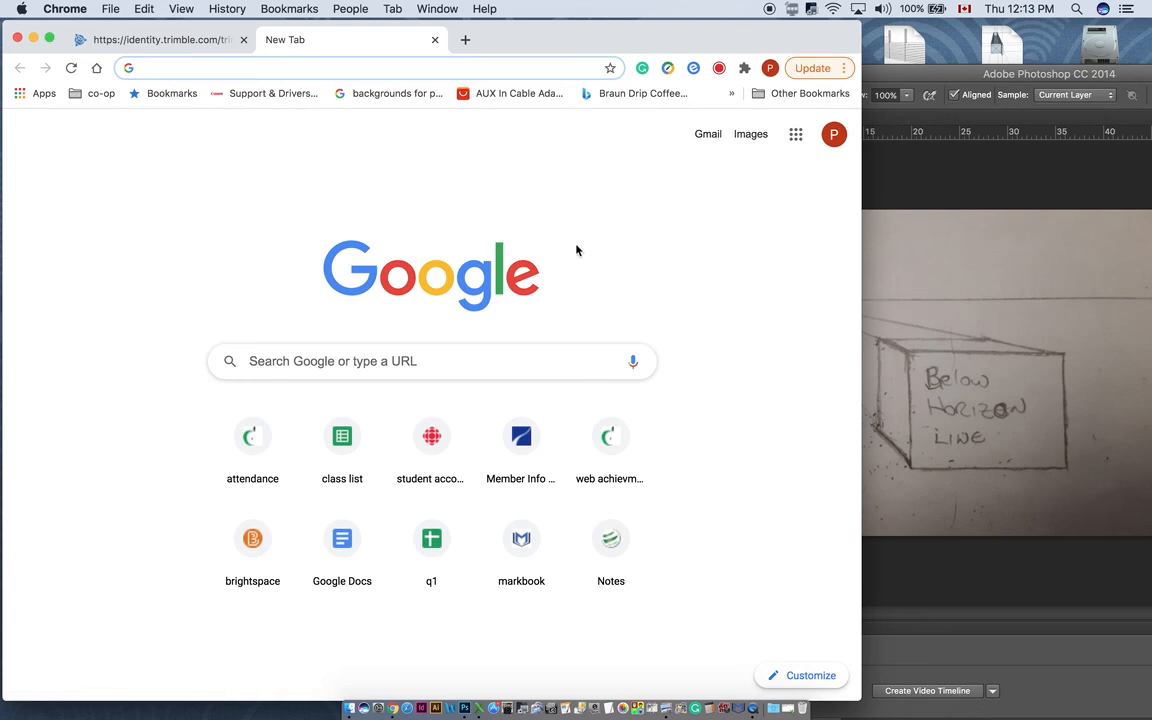
pyautogui.click(795, 134)
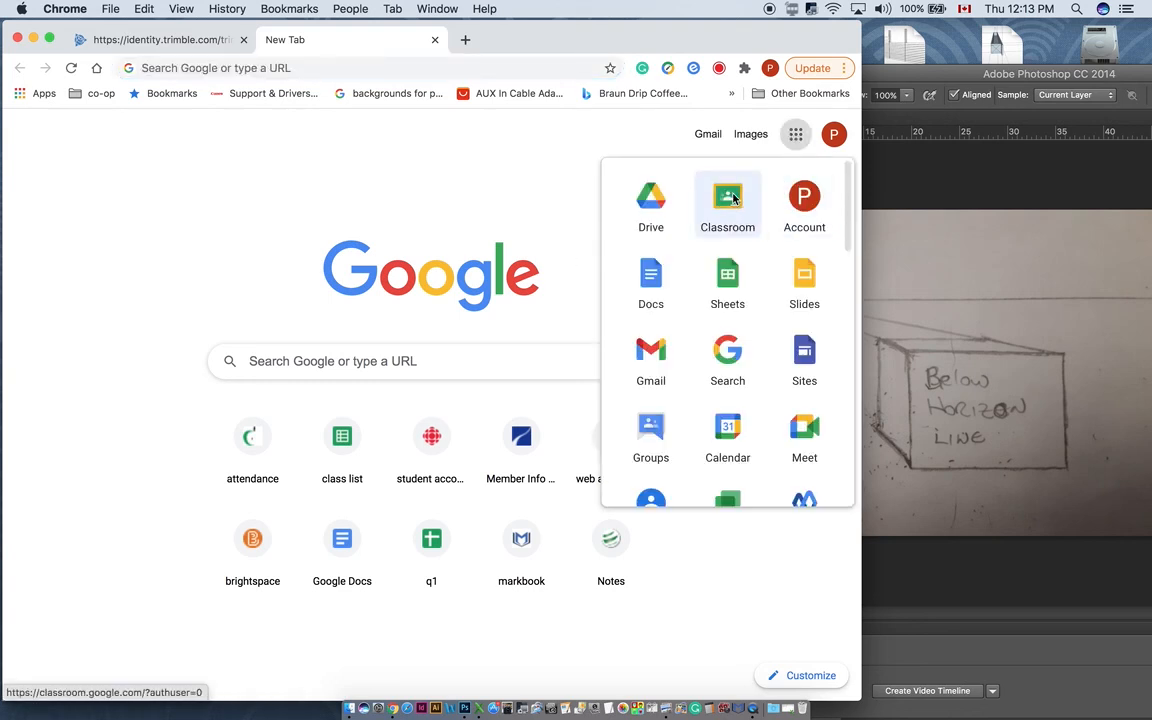
pyautogui.click(730, 198)
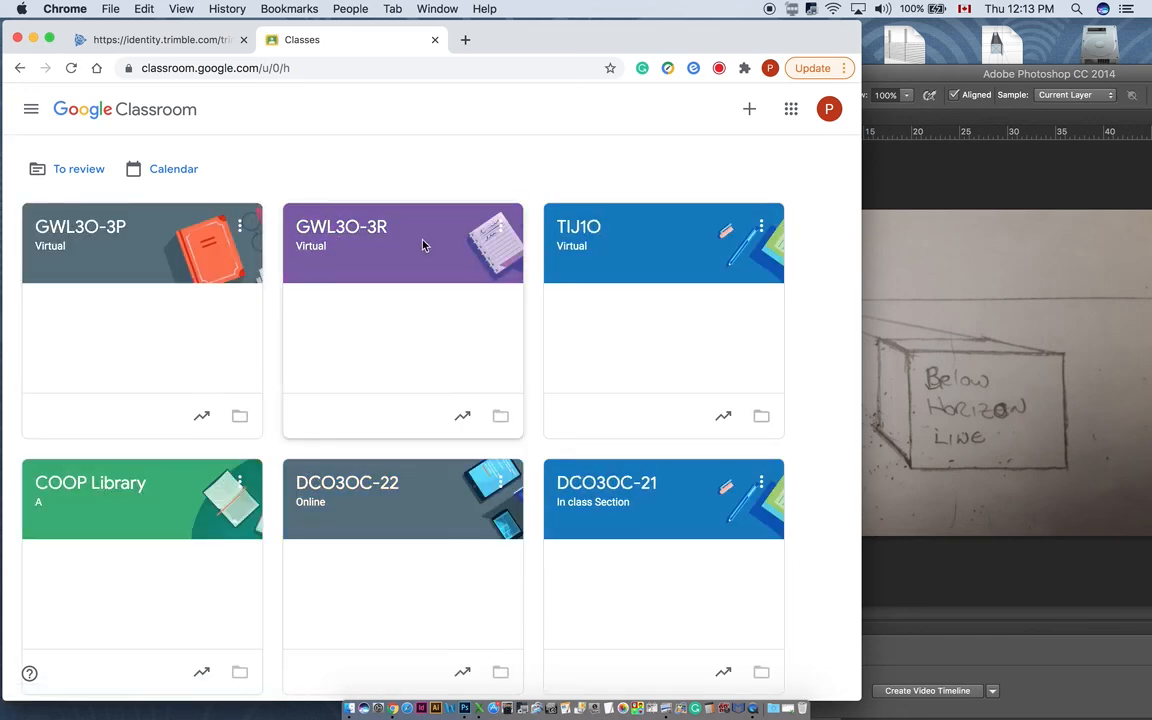
pyautogui.click(584, 230)
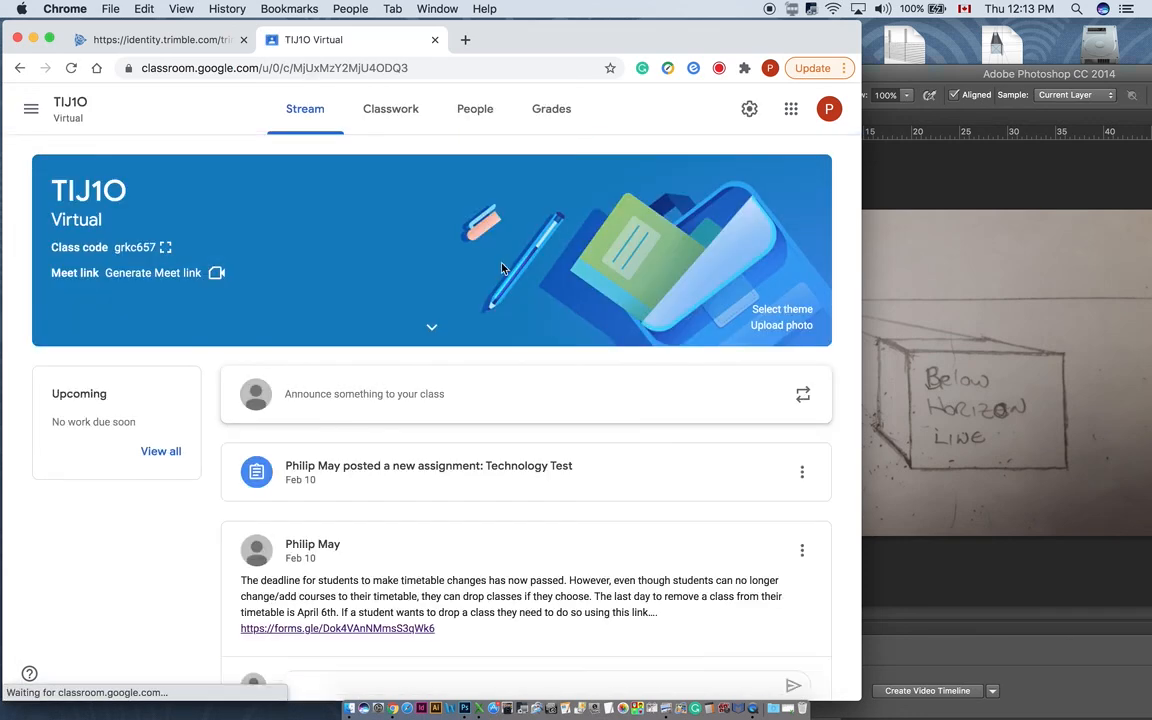
pyautogui.click(379, 112)
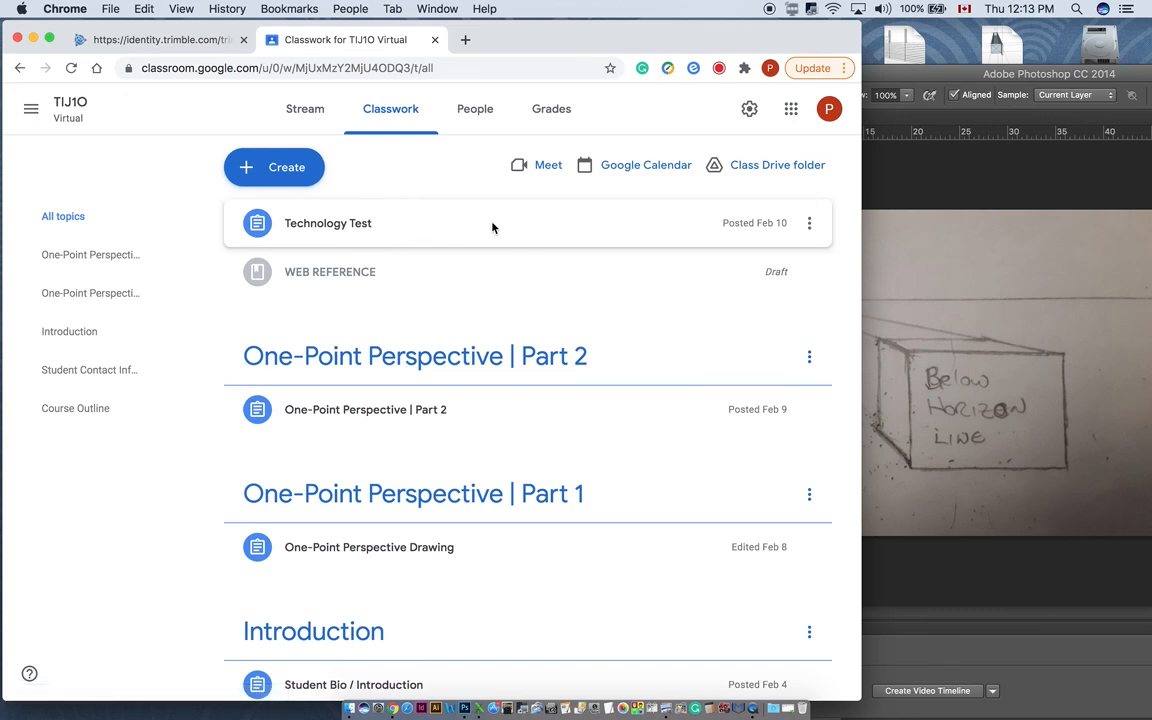
# - Create a classwork assignment titled "Box 1 - Google Sketchup" and save it as a draft
pyautogui.click(250, 172)
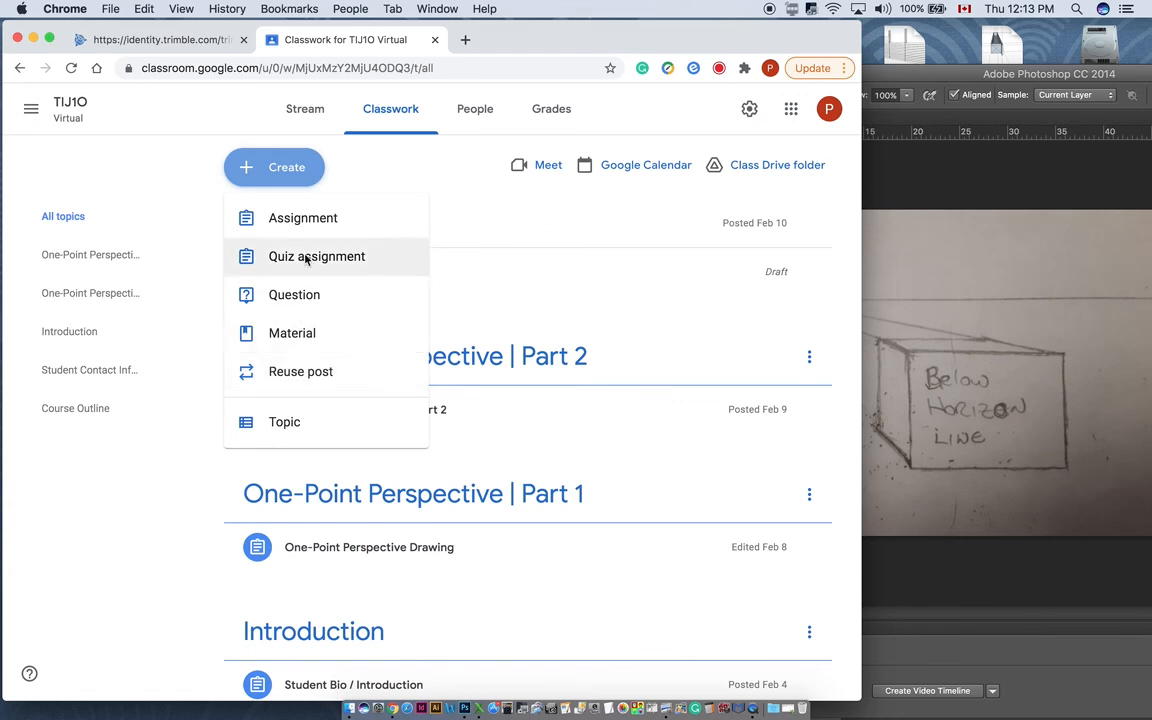
pyautogui.click(315, 220)
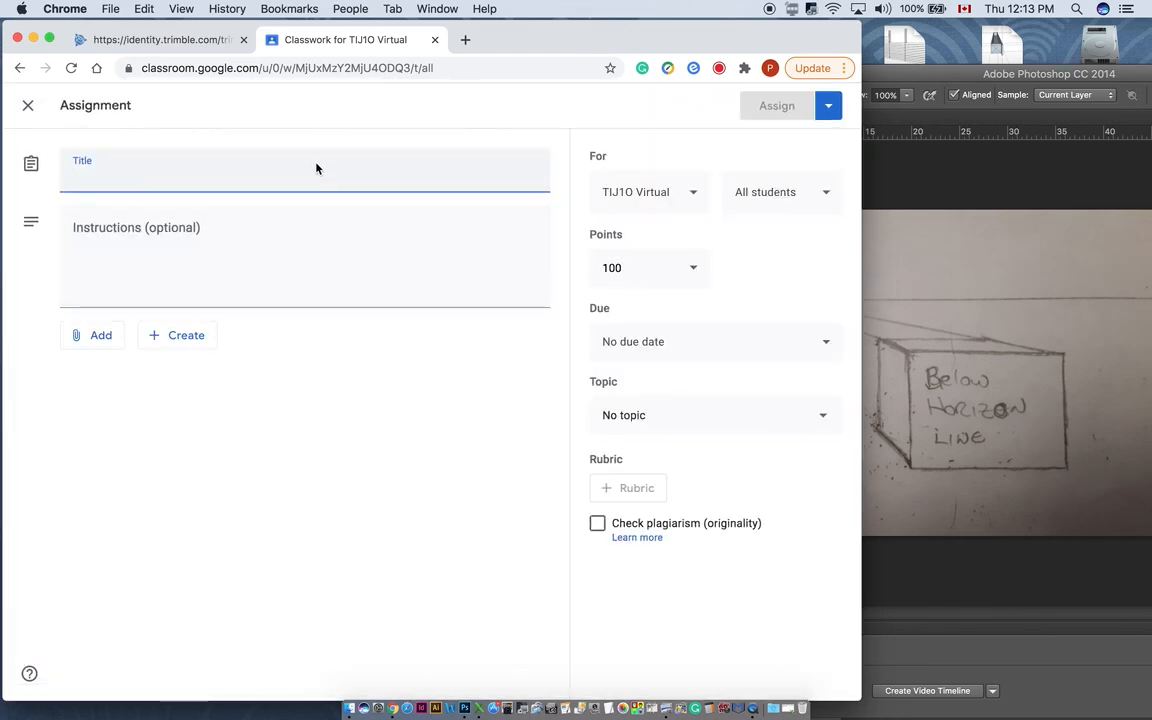
pyautogui.write('Box')
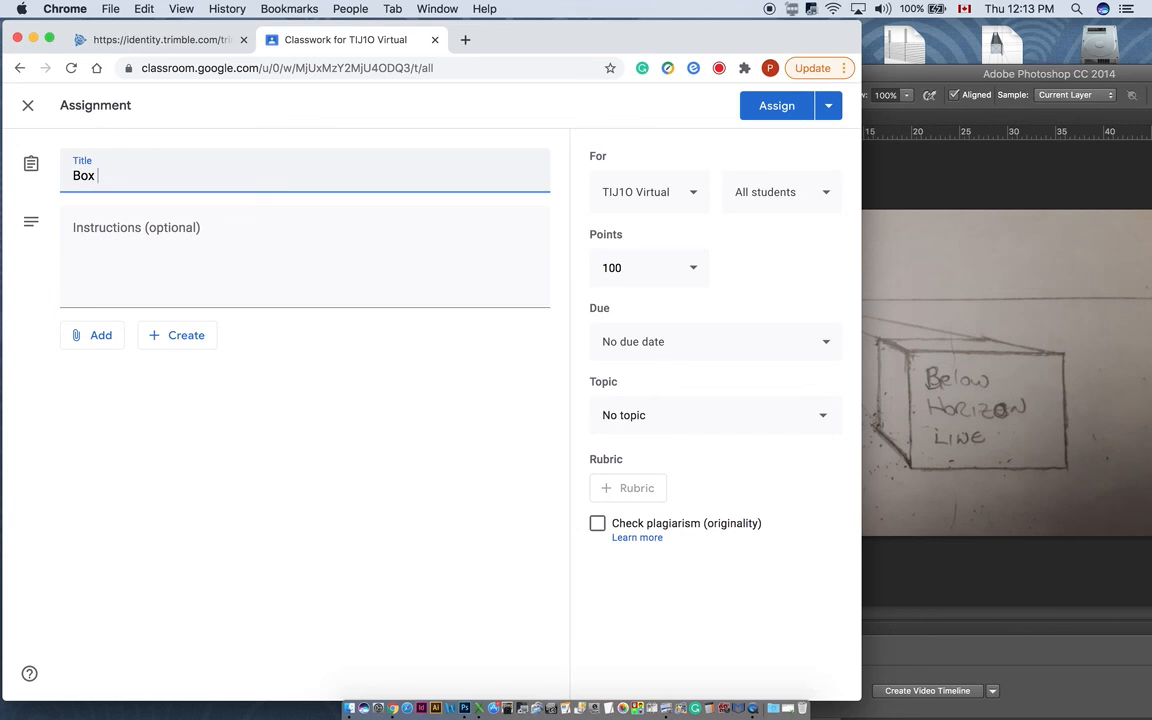
pyautogui.write(' 1 - Google S')
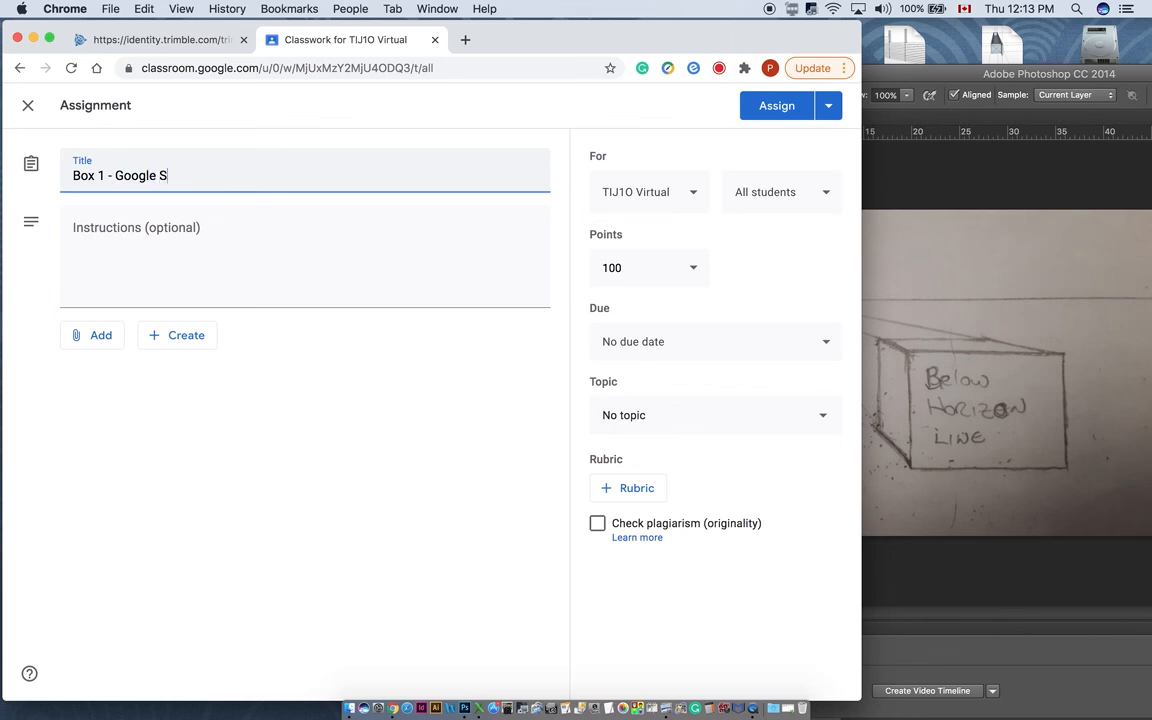
pyautogui.write('ketchup')
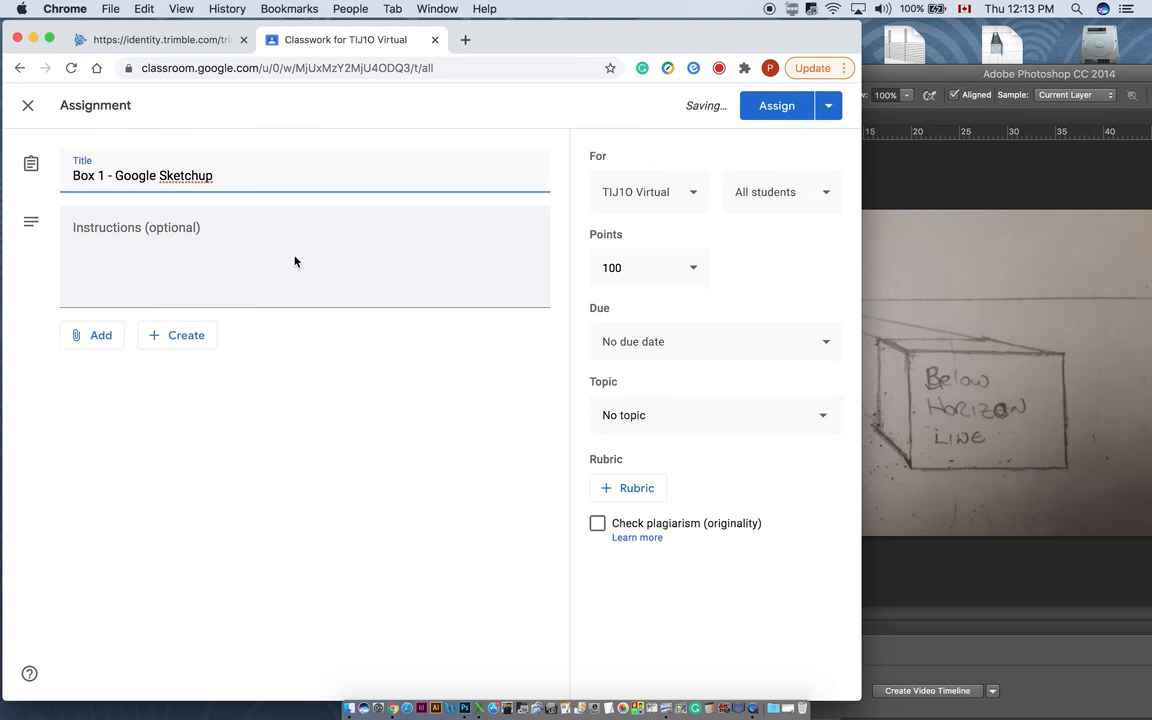
pyautogui.click(244, 257)
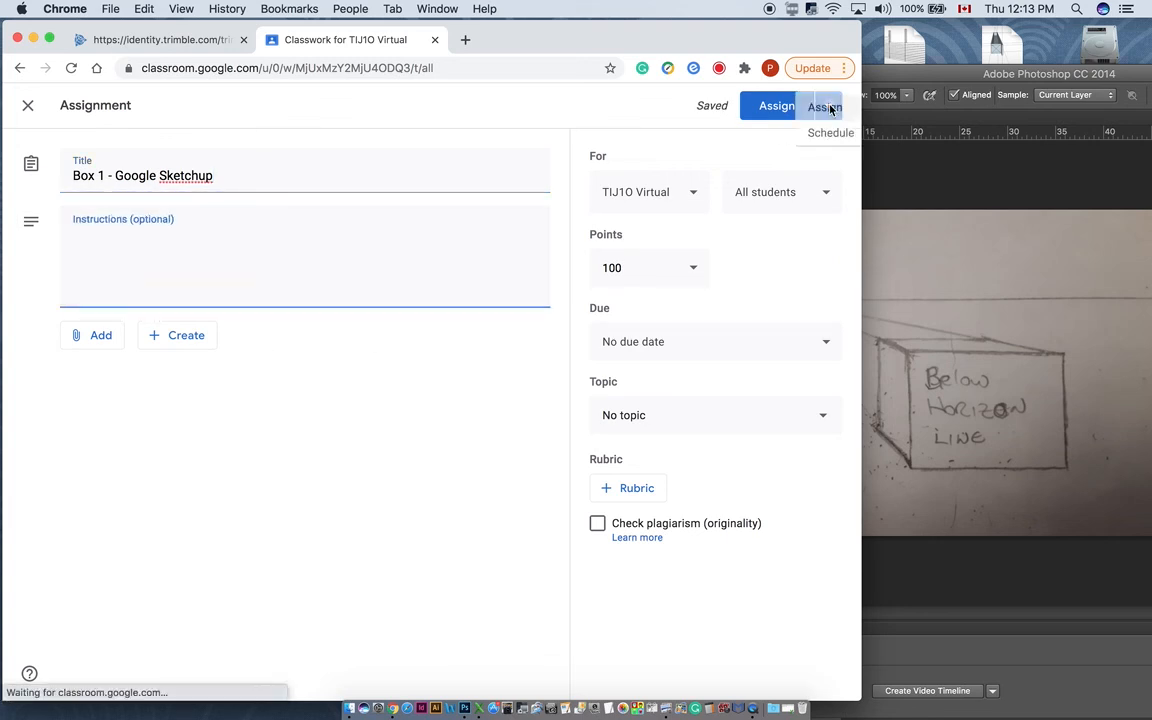
pyautogui.click(828, 105)
pyautogui.click(808, 165)
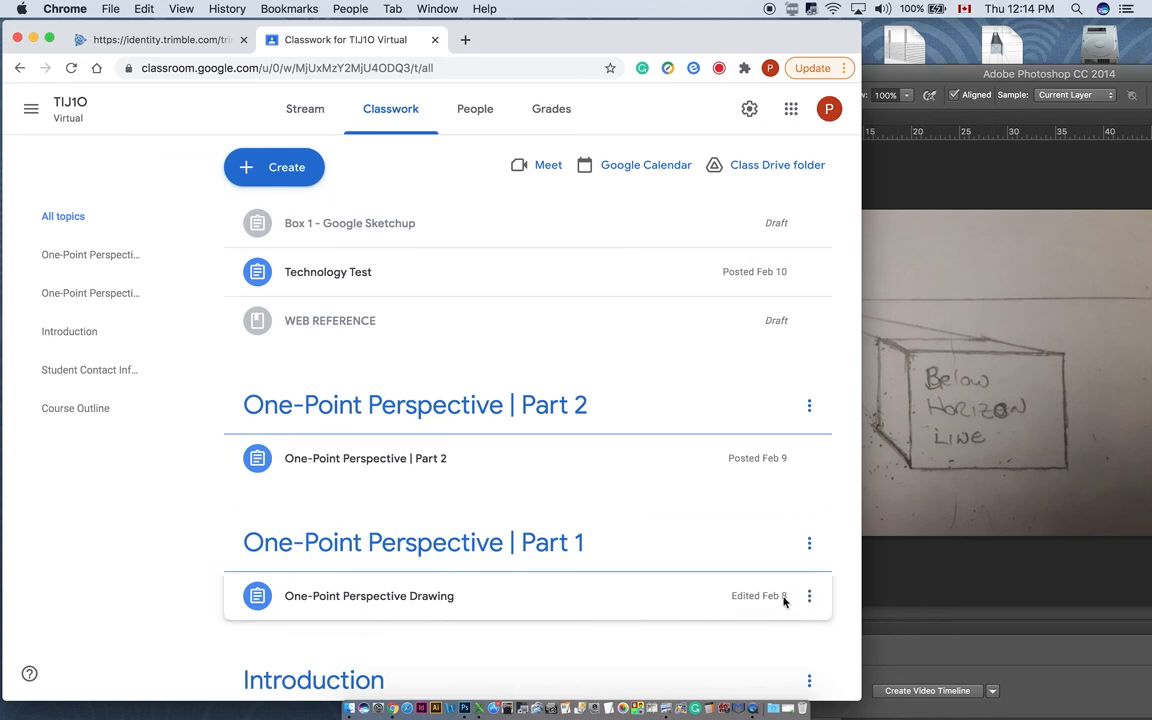
pyautogui.click(755, 705)
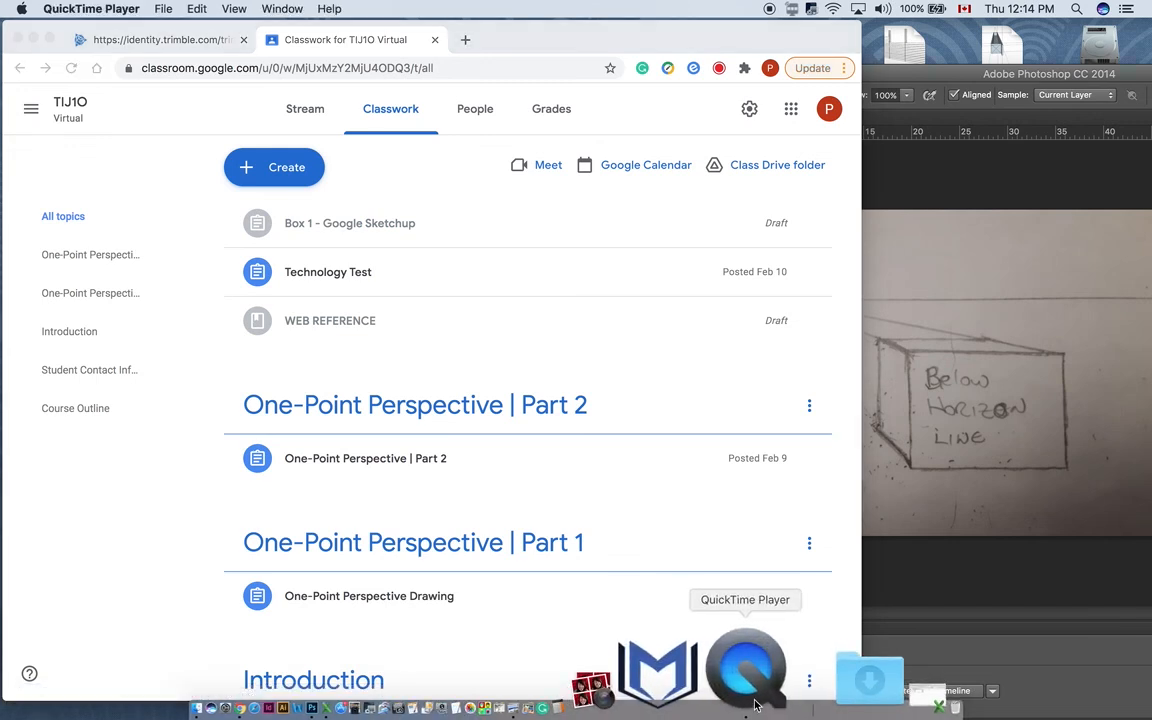